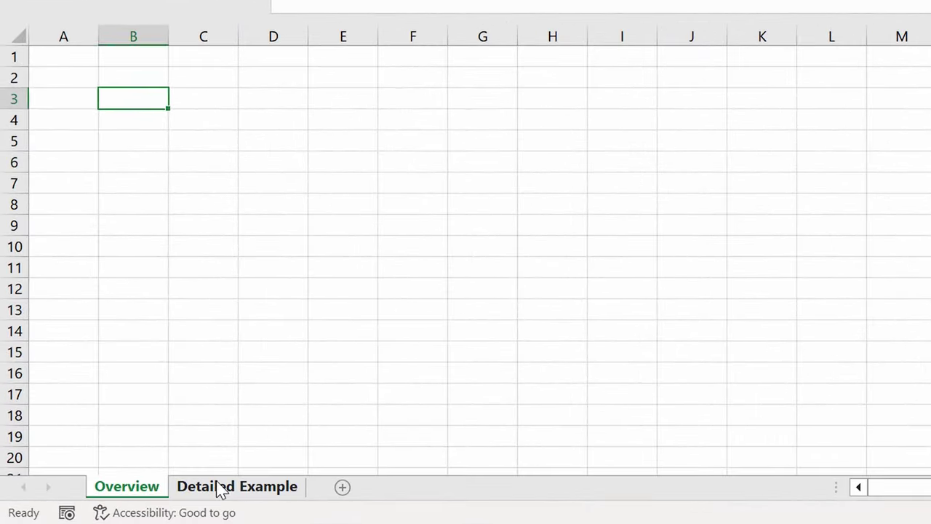
# - Open the Detailed Example sheet with the eight apps' quarterly sales figures
pyautogui.click(222, 487)
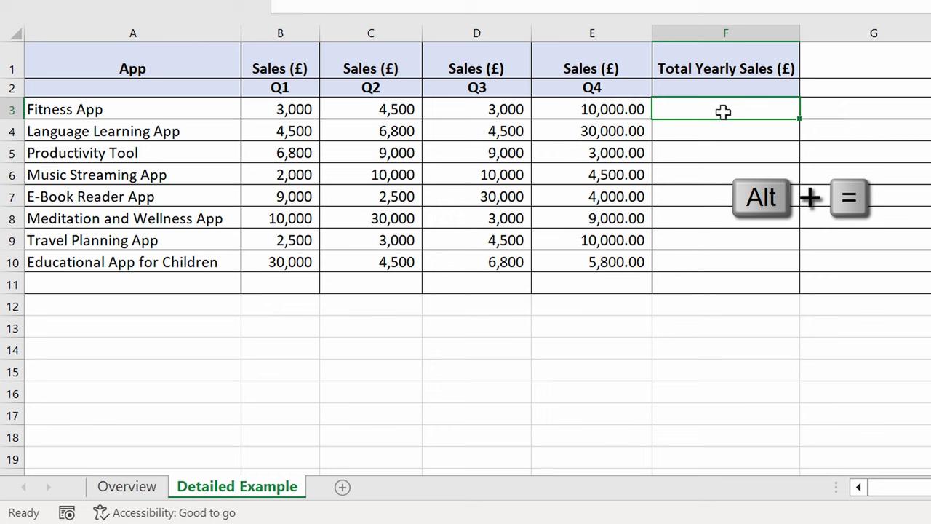
# - AutoSum Fitness App's Q1–Q4 sales in F3 and fill the total down to F10
pyautogui.hotkey('alt', '=')
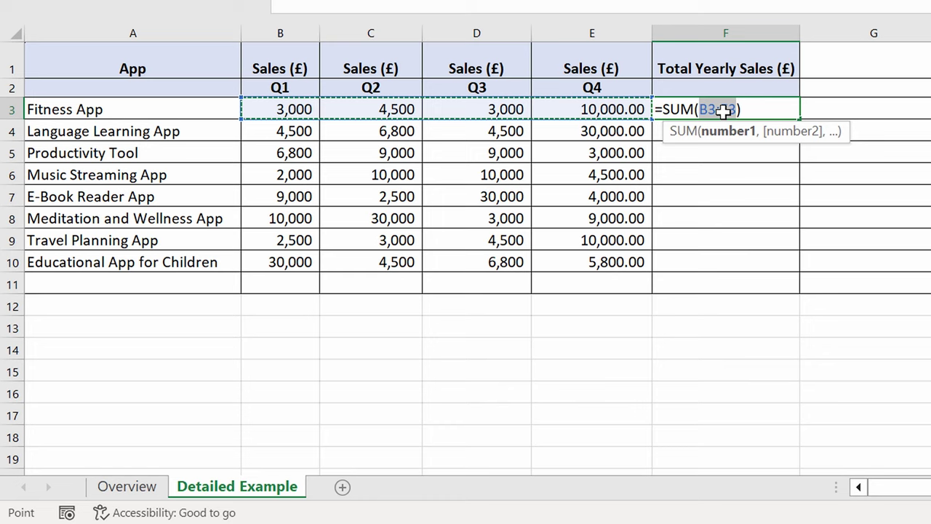
pyautogui.press('Return')
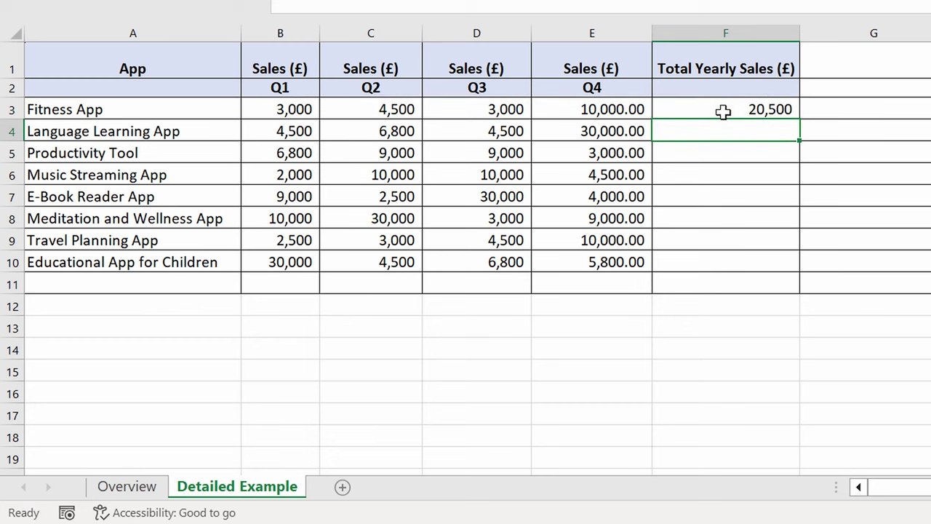
pyautogui.click(723, 111)
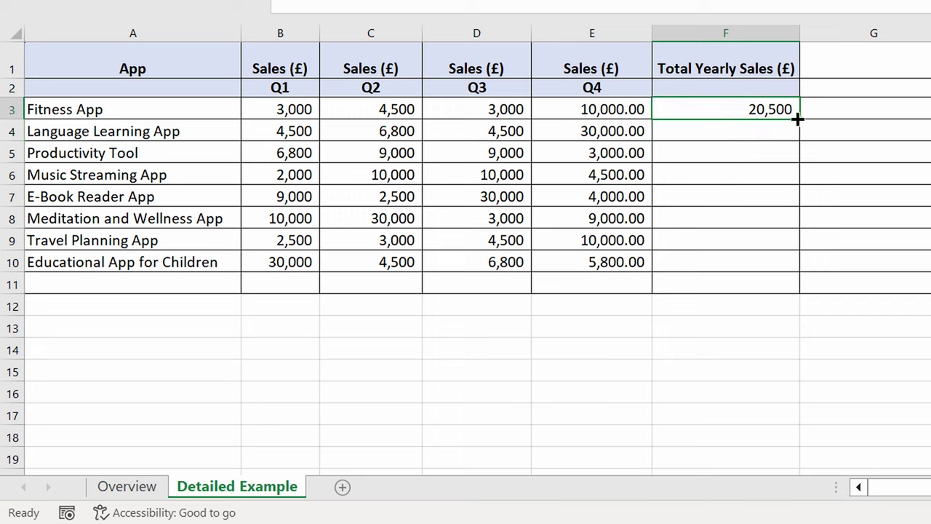
pyautogui.doubleClick(801, 122)
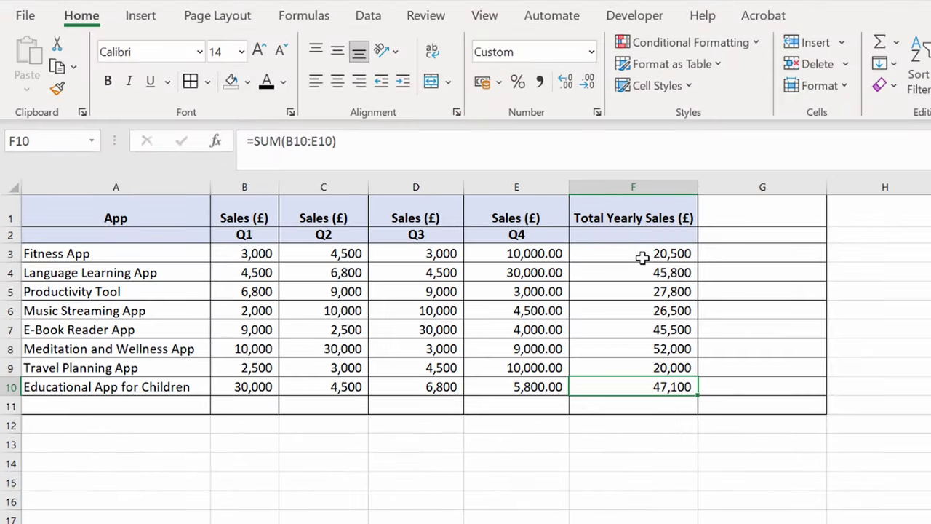
pyautogui.click(728, 110)
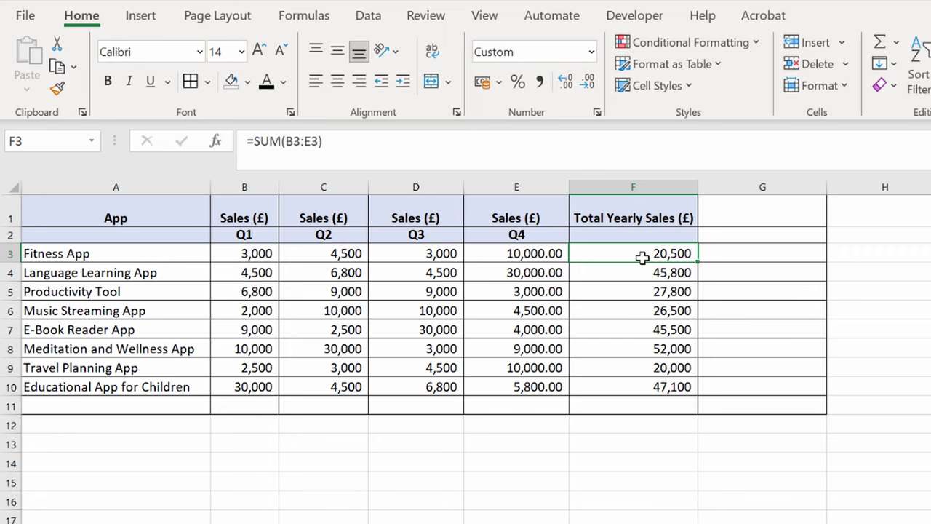
pyautogui.doubleClick(642, 256)
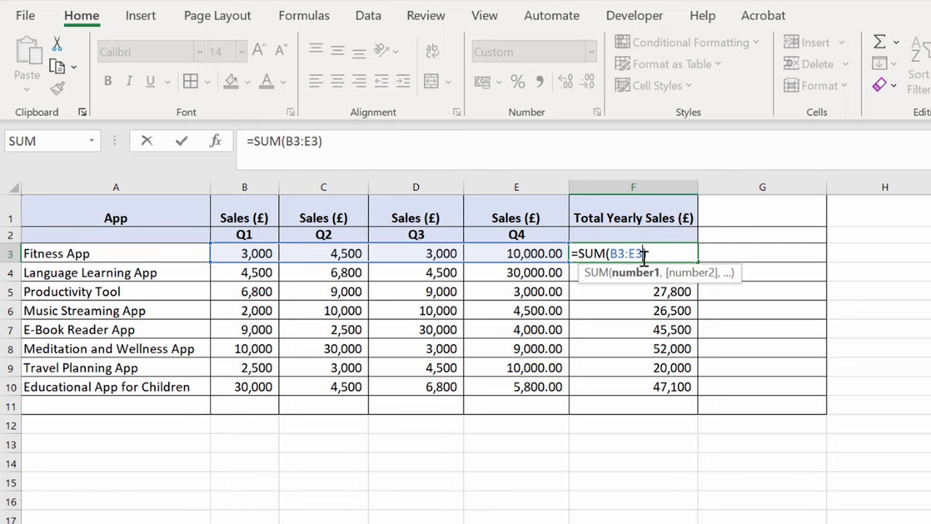
pyautogui.press('Return')
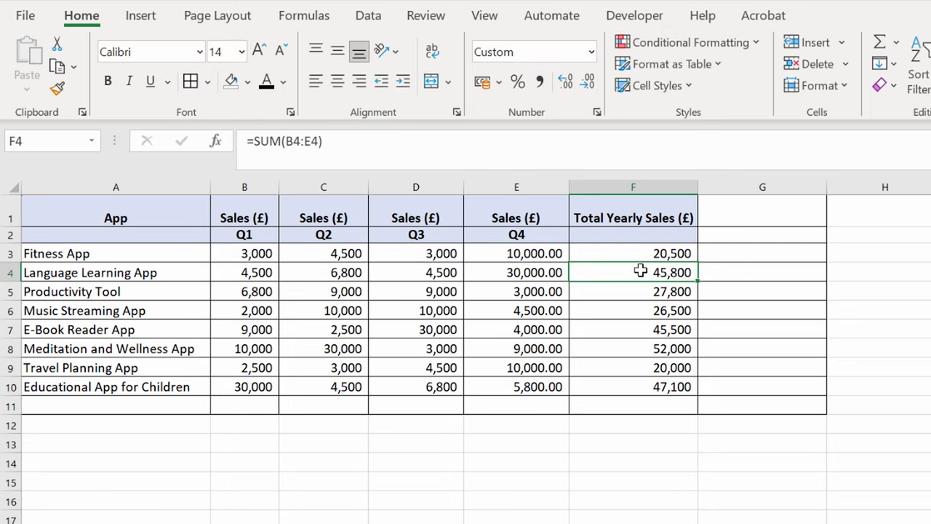
pyautogui.click(660, 387)
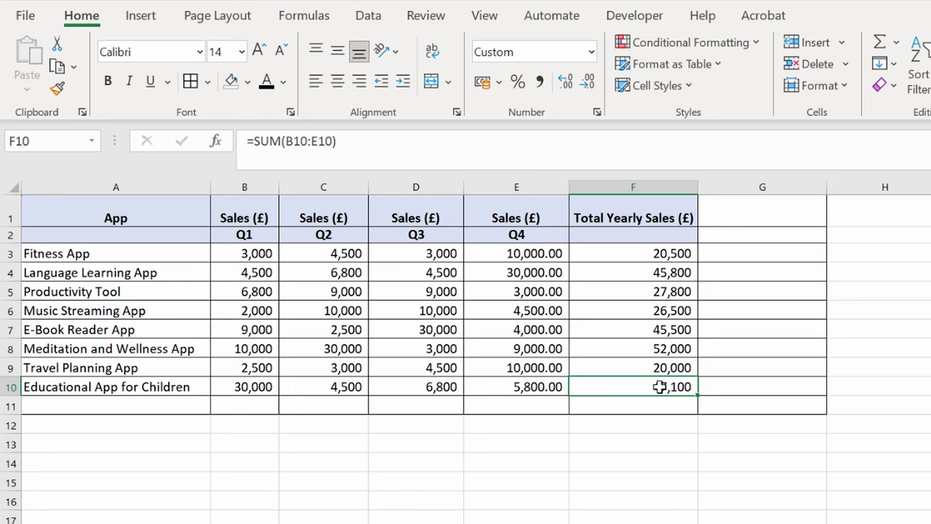
pyautogui.doubleClick(659, 387)
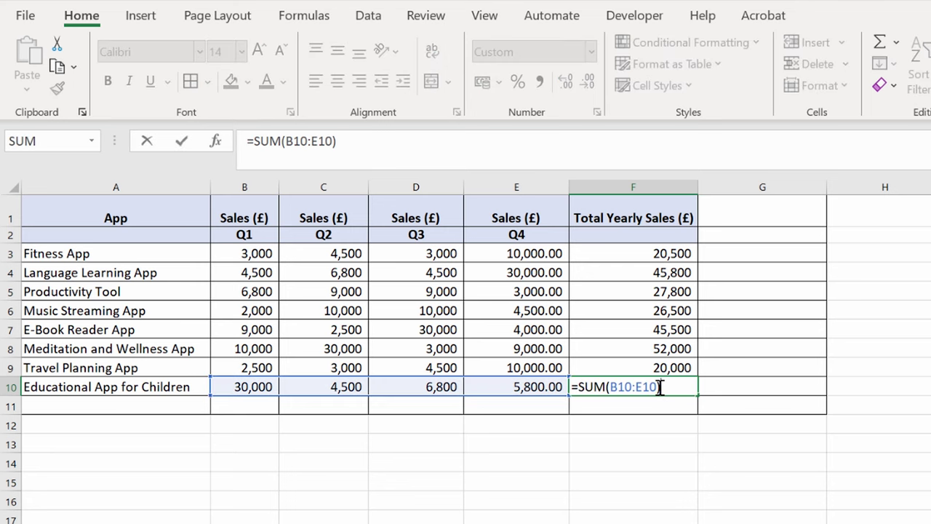
pyautogui.press('Return')
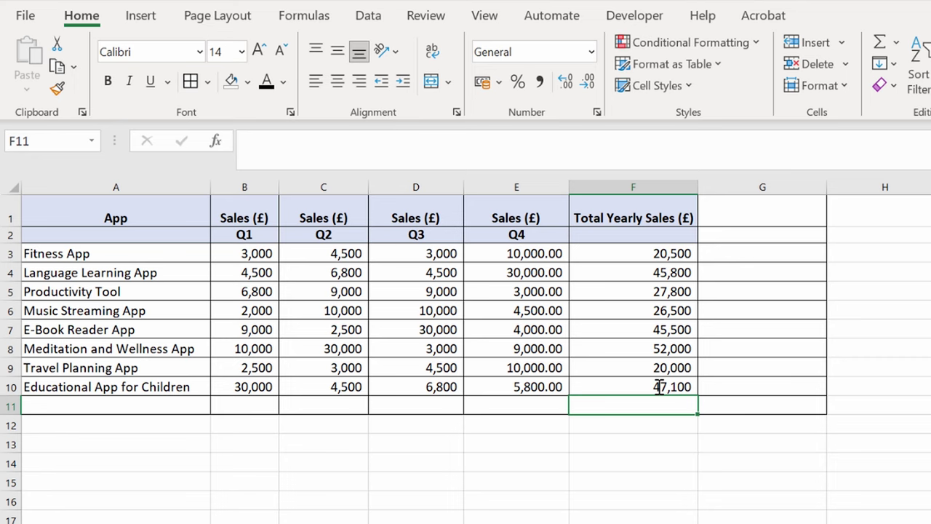
# - Enter =SUM(F3:F10) in F11 for a grand total of 285,200
pyautogui.click(769, 248)
pyautogui.click(666, 406)
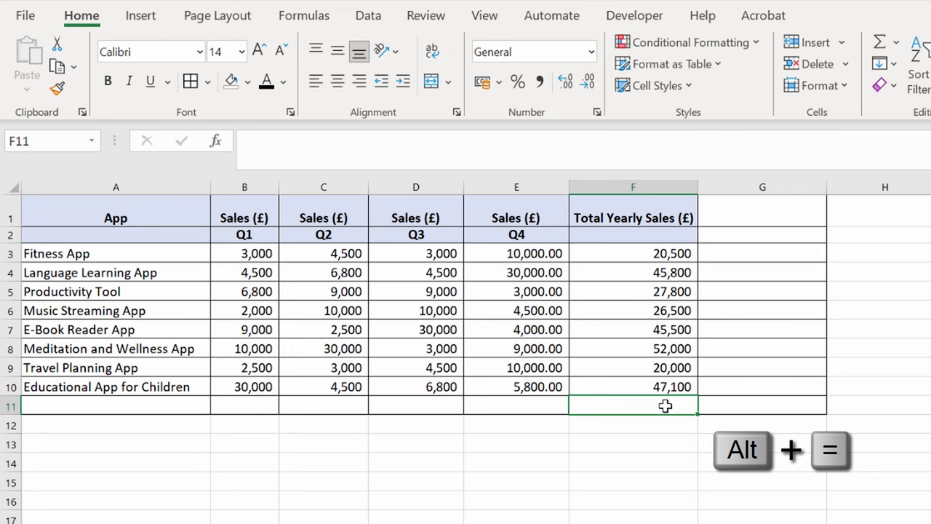
pyautogui.hotkey('alt', '=')
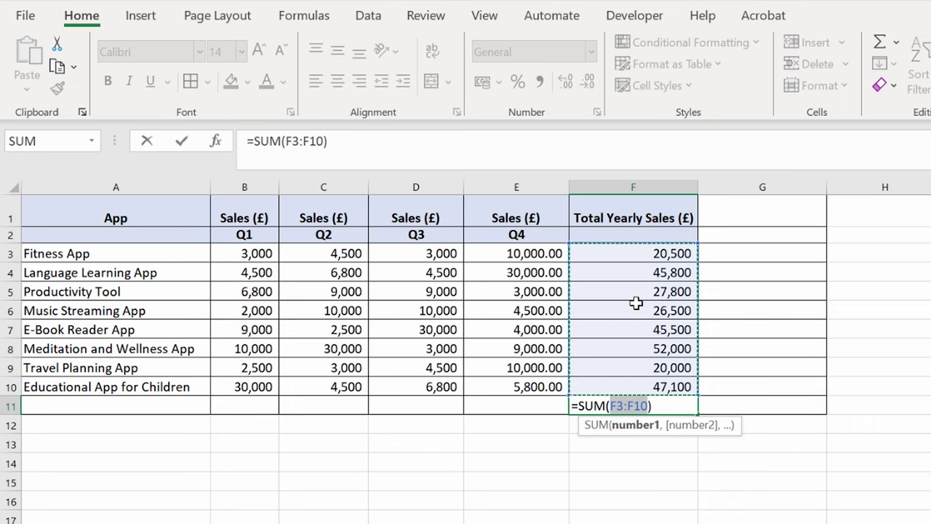
pyautogui.press('Return')
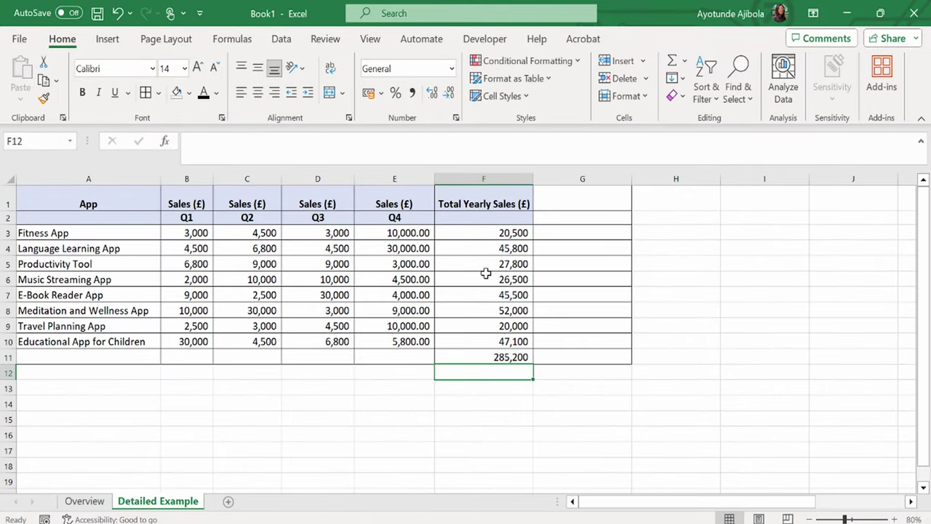
# - Enter =F3/F11 in G3 and format it as a percentage showing 7%
pyautogui.click(553, 234)
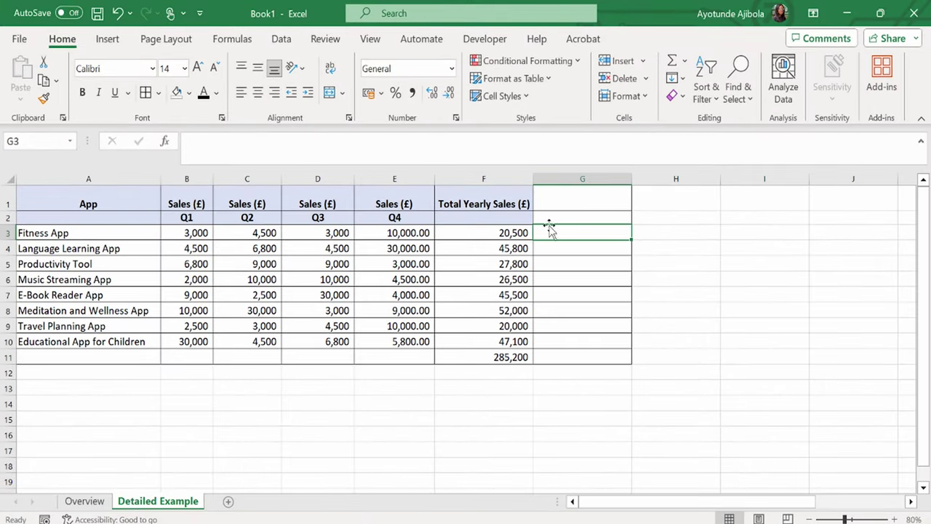
pyautogui.write('=')
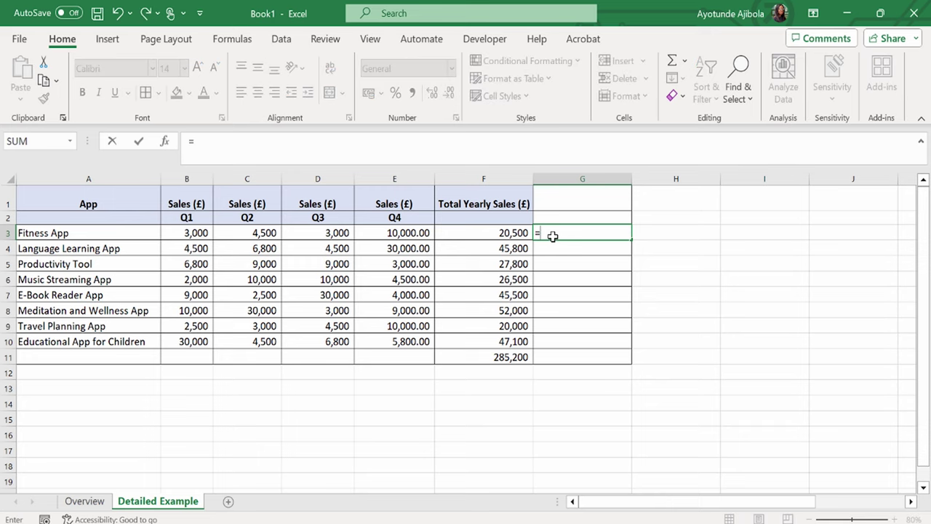
pyautogui.click(512, 232)
pyautogui.write('/')
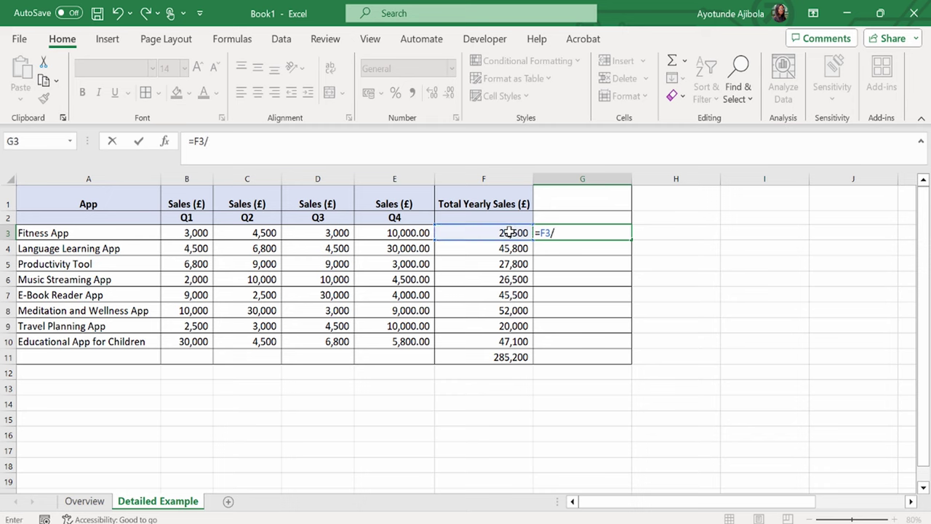
pyautogui.click(459, 357)
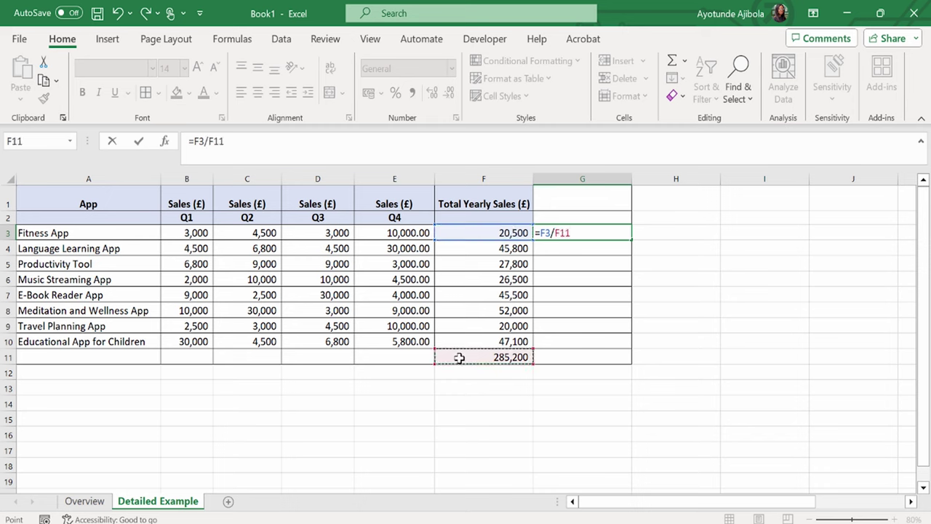
pyautogui.press('Return')
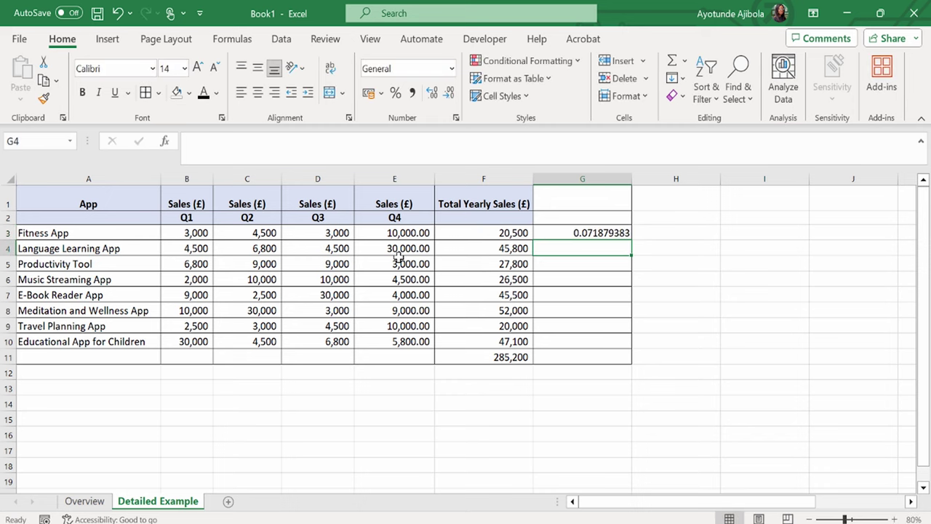
pyautogui.click(598, 236)
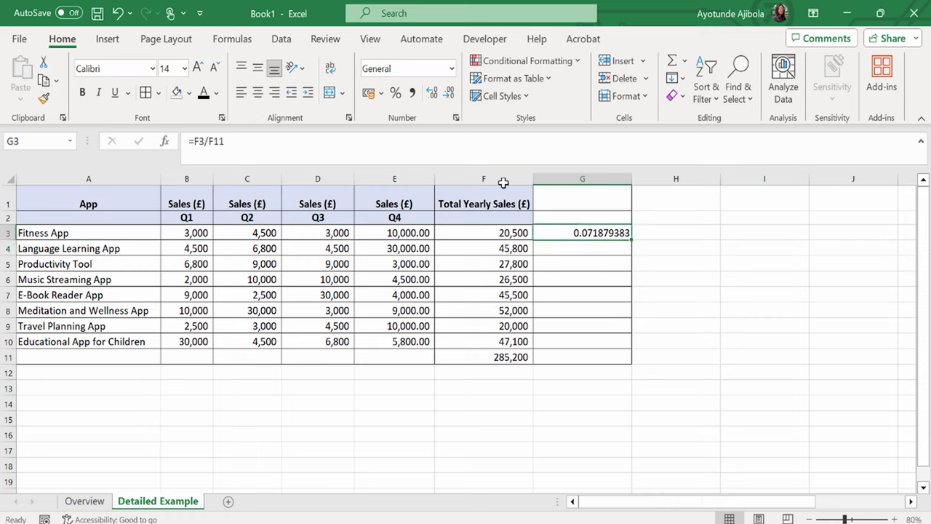
pyautogui.click(394, 93)
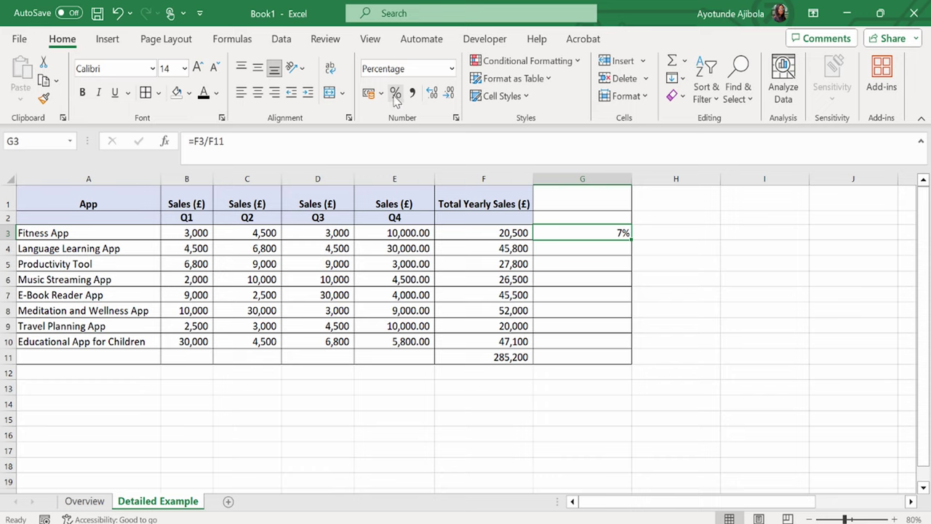
# - Fill G3's share formula down to G10 and inspect G4's =F4/F12 returning #DIV/0!
pyautogui.doubleClick(631, 240)
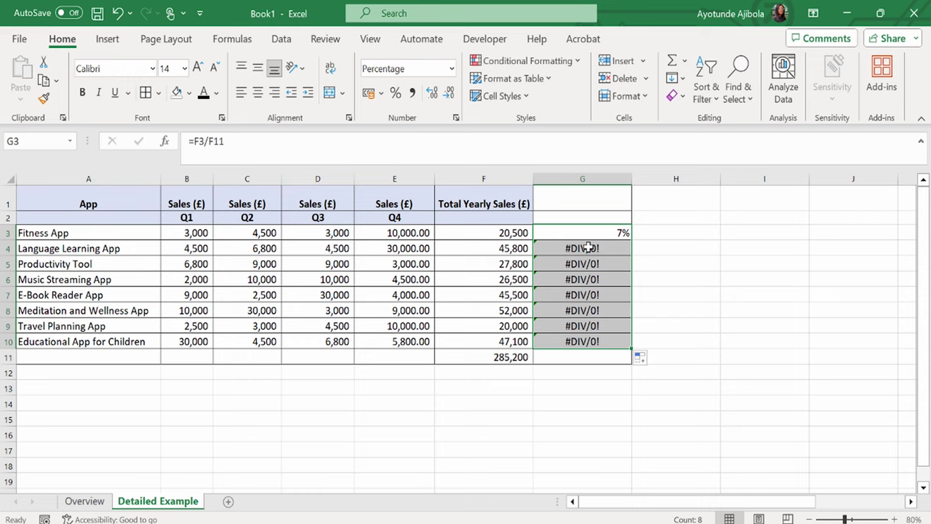
pyautogui.doubleClick(588, 247)
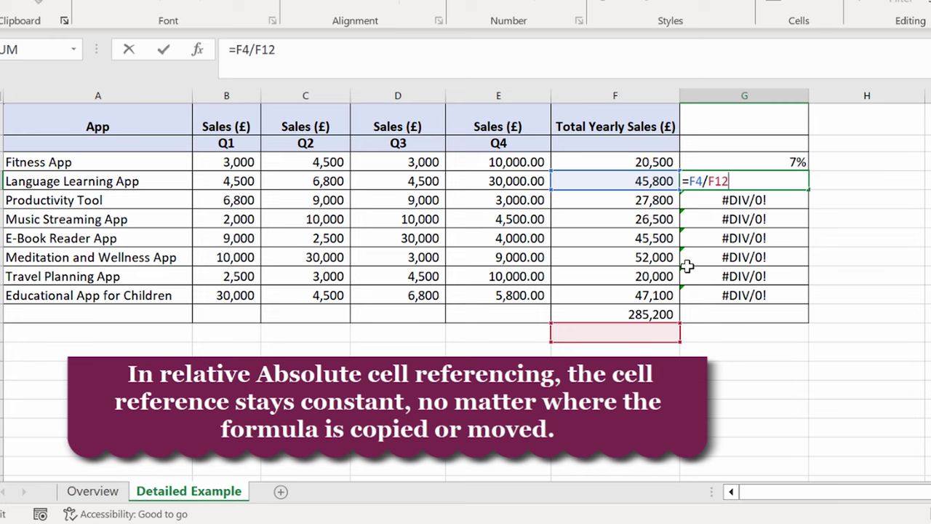
# - Edit G3's formula to =F3/$F$11, cycling F4 through $F11 back to $F$11
pyautogui.press('F4')
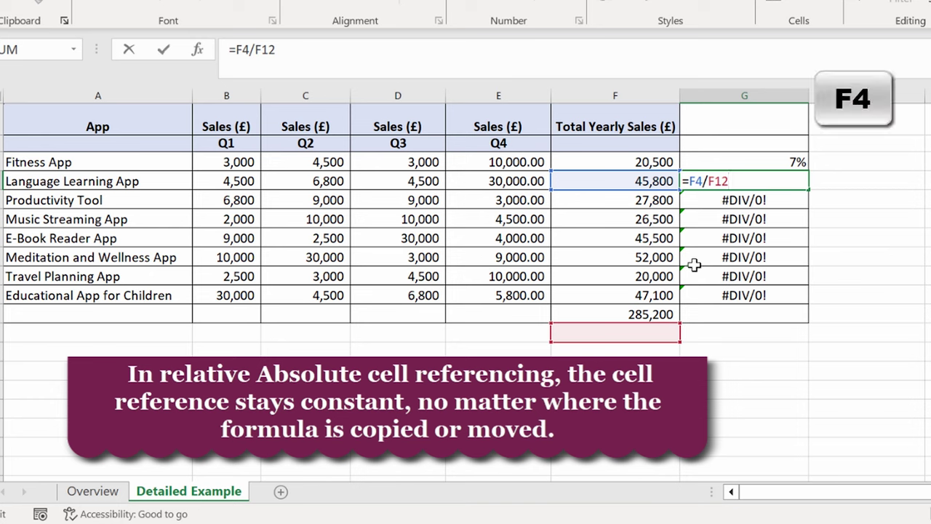
pyautogui.press('Escape')
pyautogui.click(696, 170)
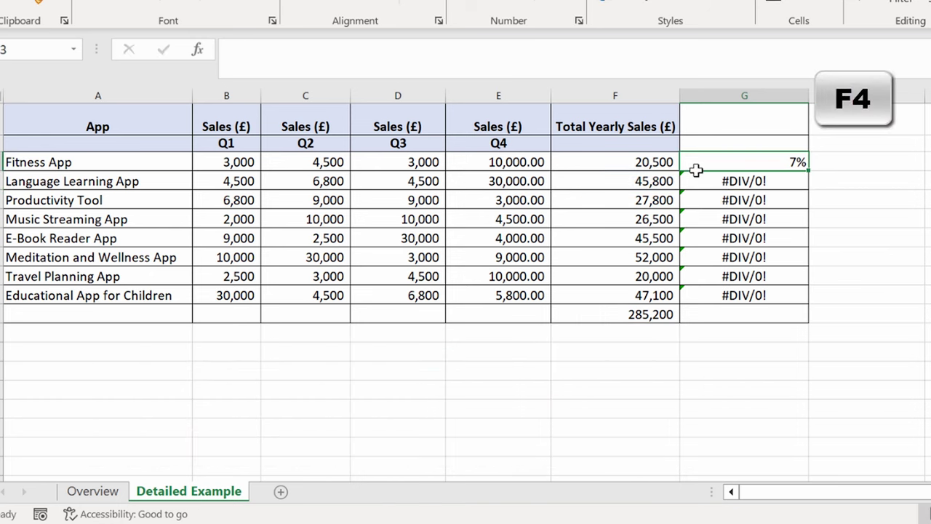
pyautogui.click(318, 49)
pyautogui.press('F4')
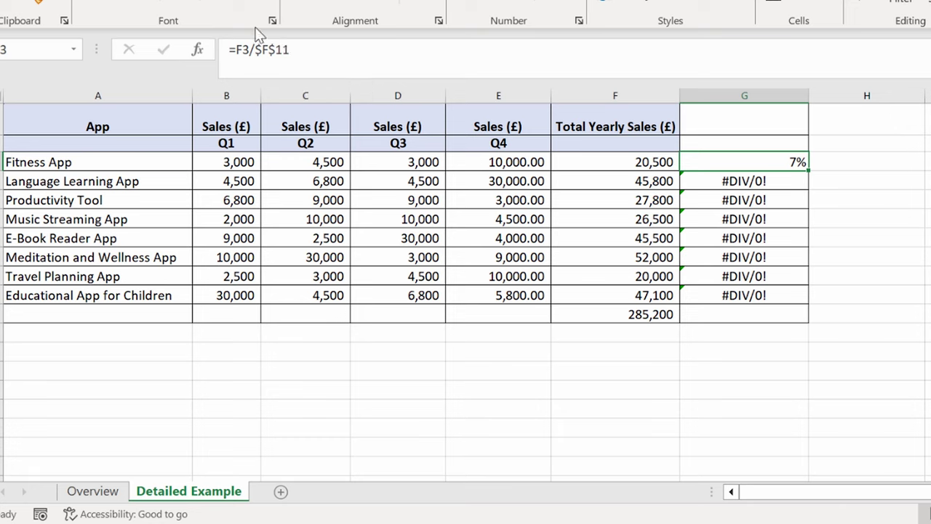
pyautogui.doubleClick(768, 162)
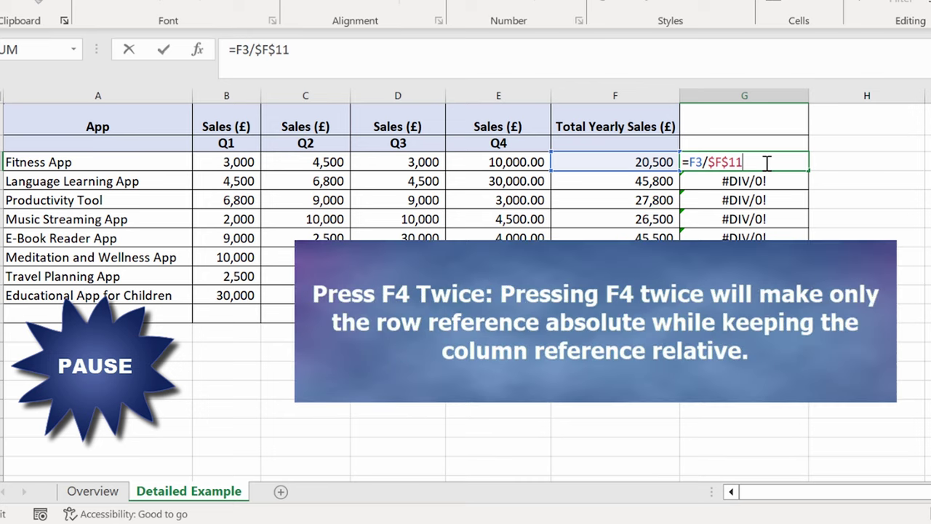
pyautogui.press('F4')
pyautogui.press('F4')
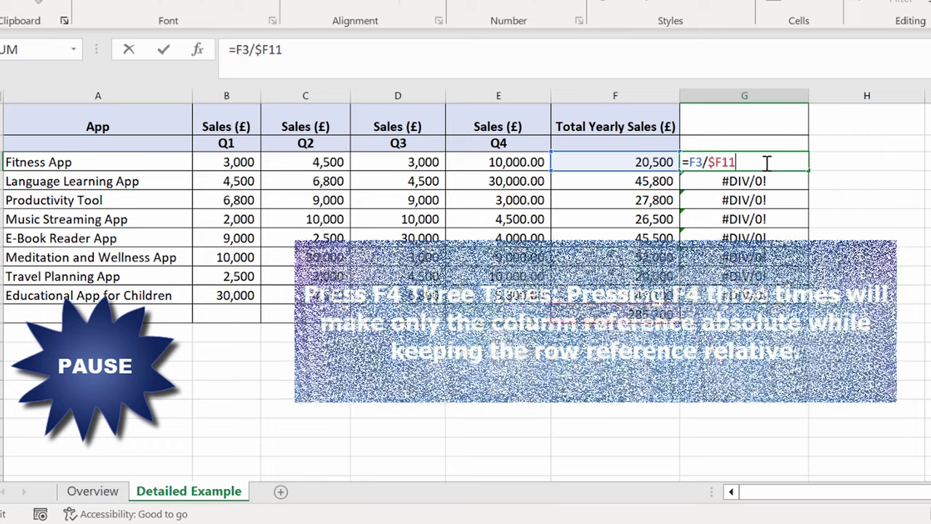
pyautogui.press('F4')
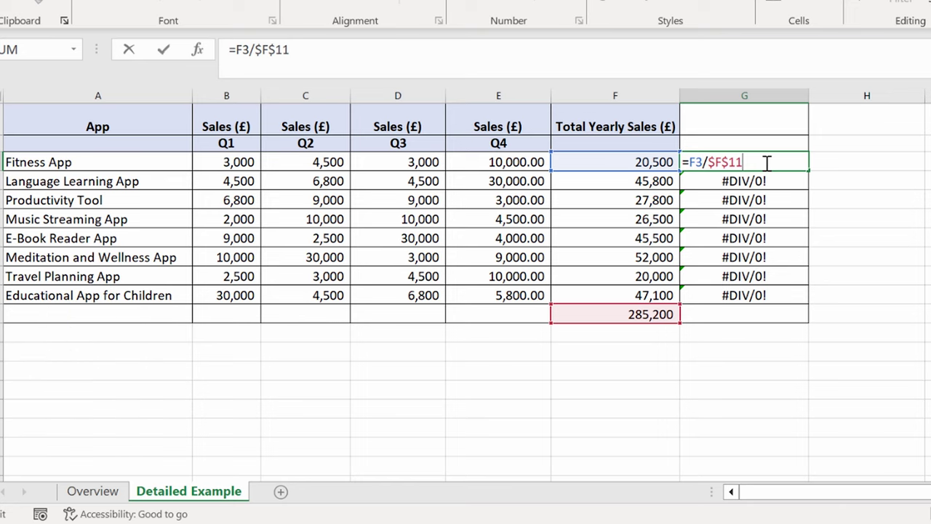
# - Confirm =F3/$F$11 in G3 and fill it down to G10, giving 7% to 18%
pyautogui.hotkey('ctrl', 'Return')
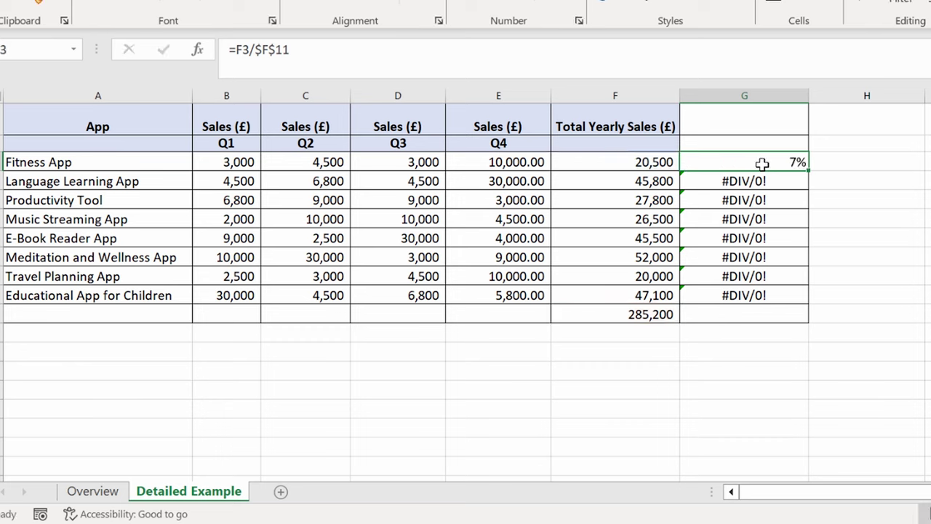
pyautogui.doubleClick(808, 171)
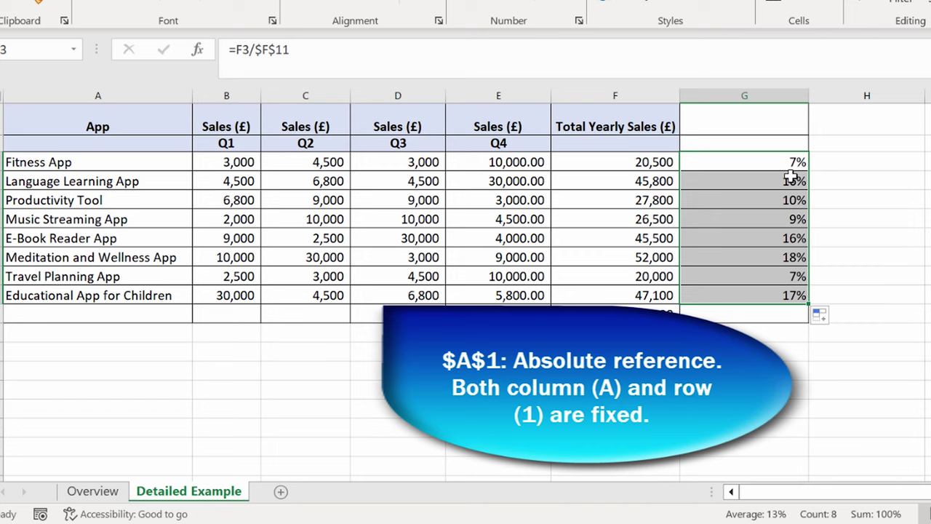
pyautogui.click(786, 162)
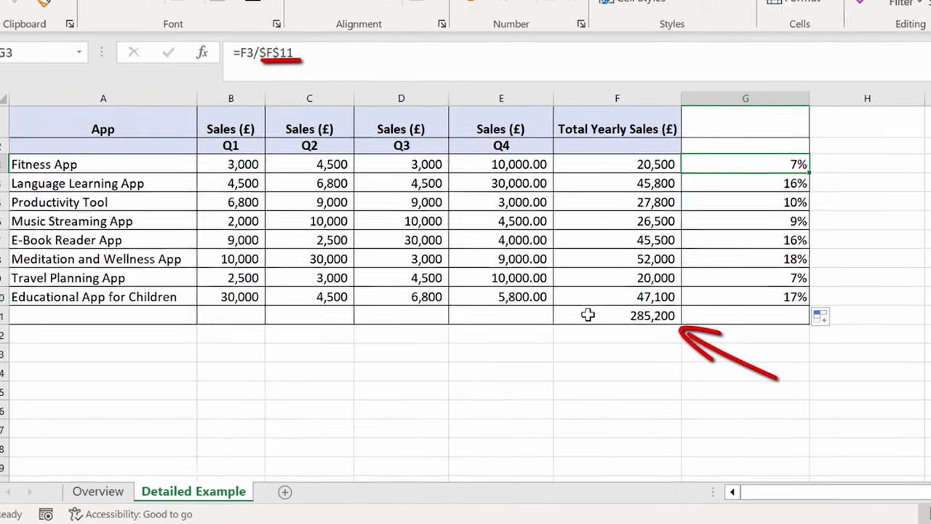
# - Select the app names and quarterly sales in A1:E11 and copy them
pyautogui.click(677, 353)
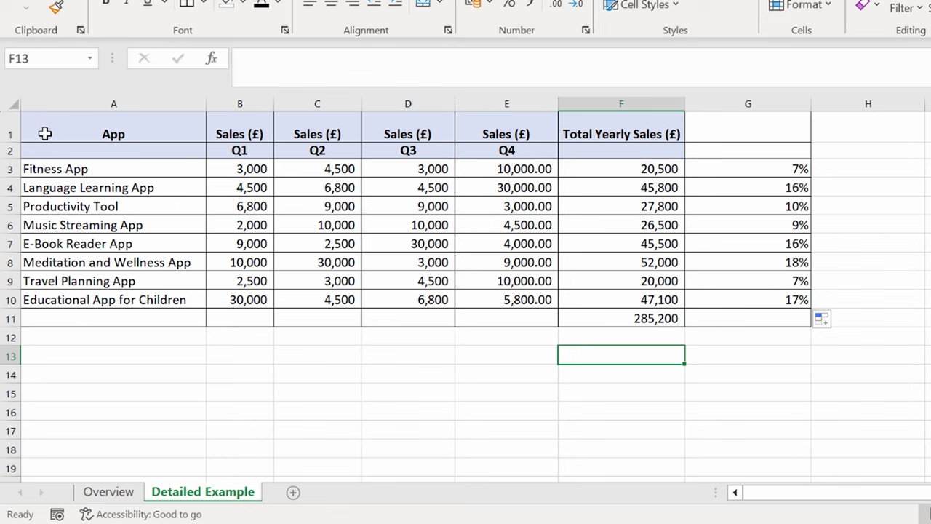
pyautogui.moveTo(46, 133); pyautogui.dragTo(503, 312)
pyautogui.hotkey('ctrl', 'c')
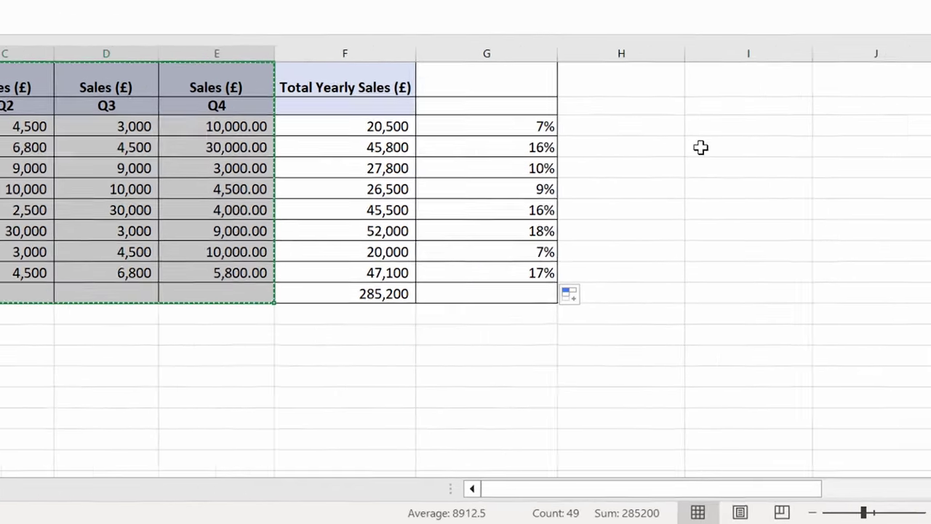
# - Paste the table at J1, clear the K3:N10 sales figures, and autofit column J
pyautogui.click(860, 88)
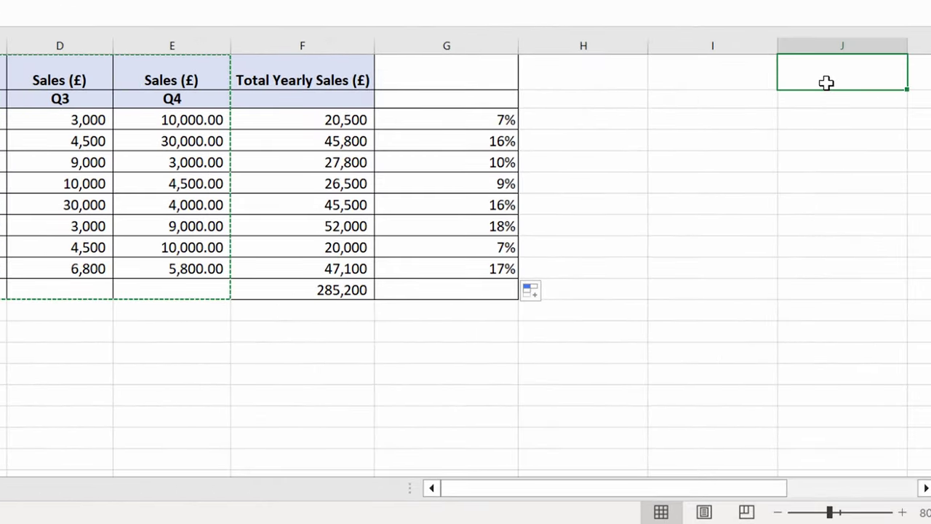
pyautogui.hotkey('ctrl', 'v')
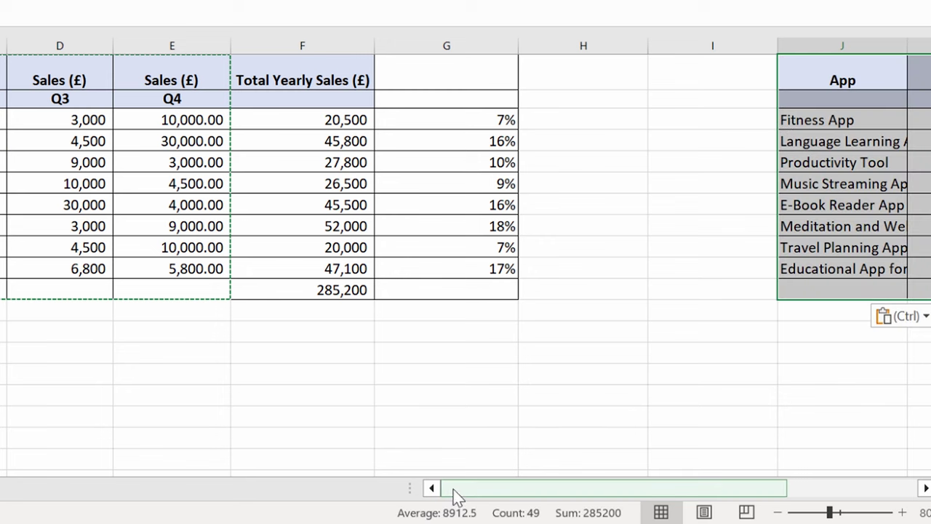
pyautogui.moveTo(453, 494); pyautogui.dragTo(624, 488)
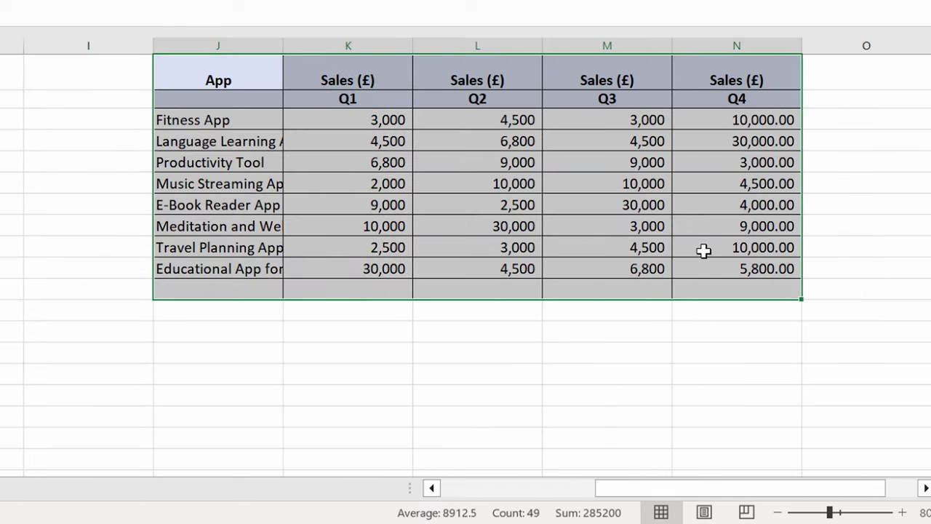
pyautogui.moveTo(354, 122); pyautogui.dragTo(745, 268)
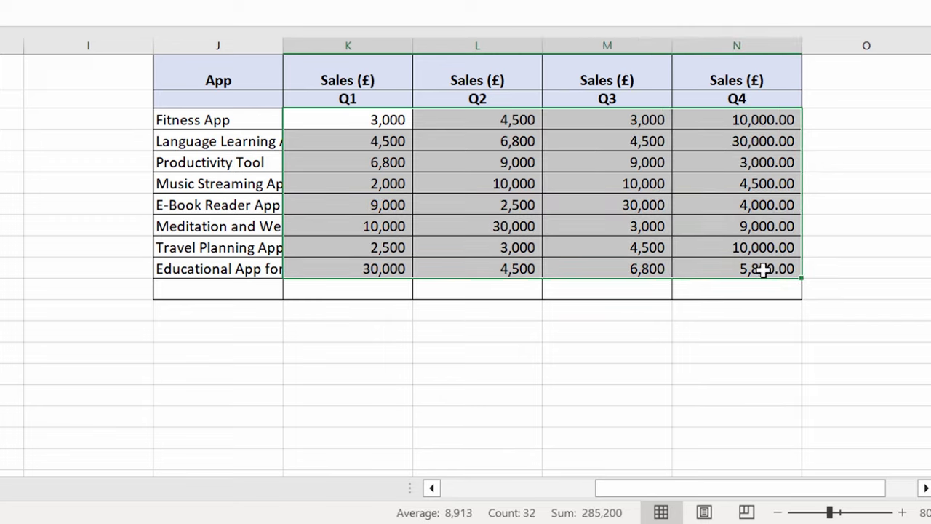
pyautogui.press('Delete')
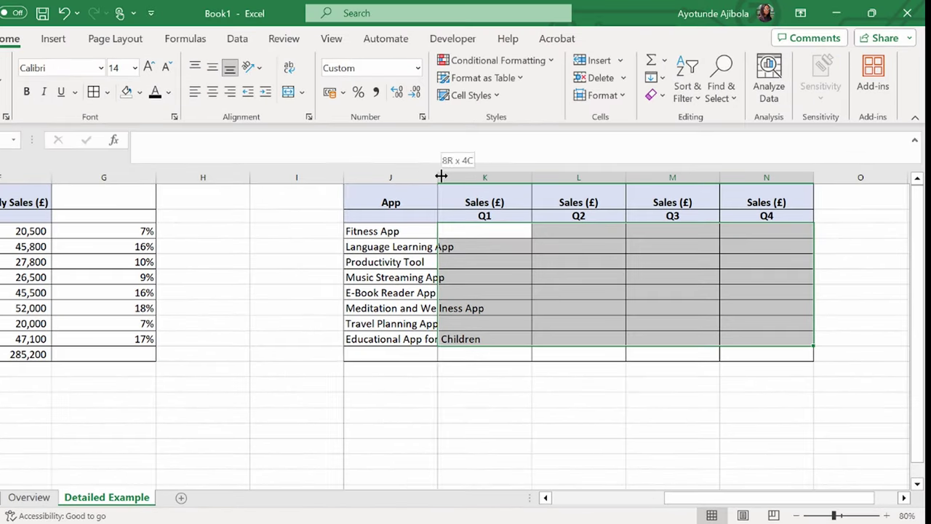
pyautogui.doubleClick(298, 58)
pyautogui.moveTo(655, 489); pyautogui.dragTo(519, 489)
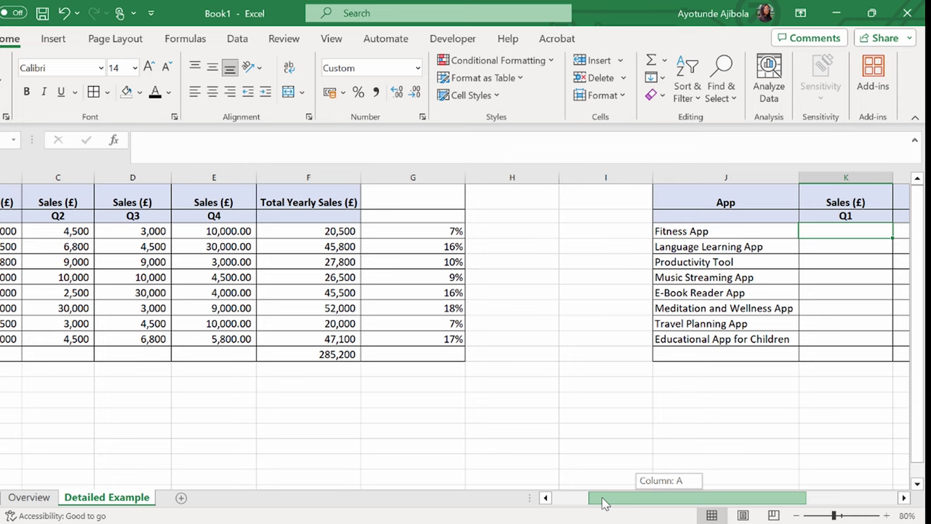
pyautogui.moveTo(603, 502); pyautogui.dragTo(687, 502)
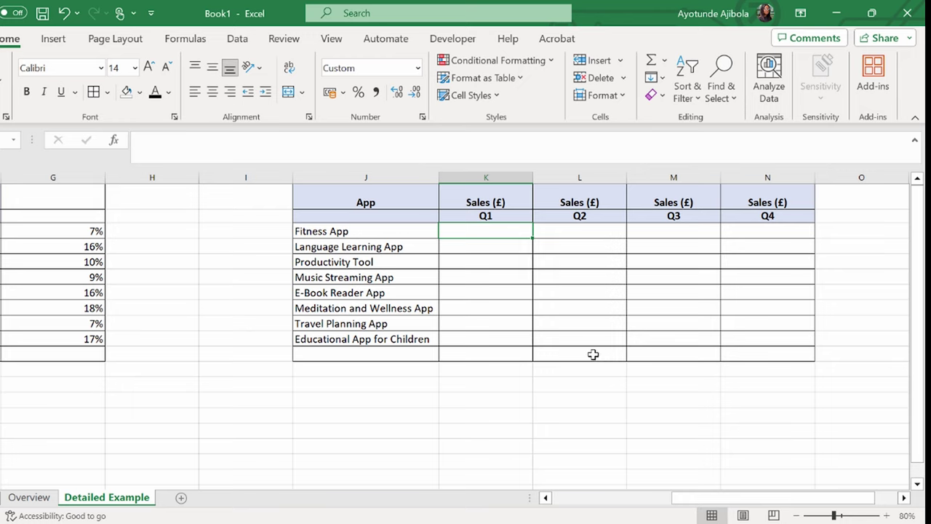
# - Enter =B3/F3 in K3 (15%) and copy it across to N3, yielding #DIV/0! in M3:N3
pyautogui.hscroll(-5, 512, 335)
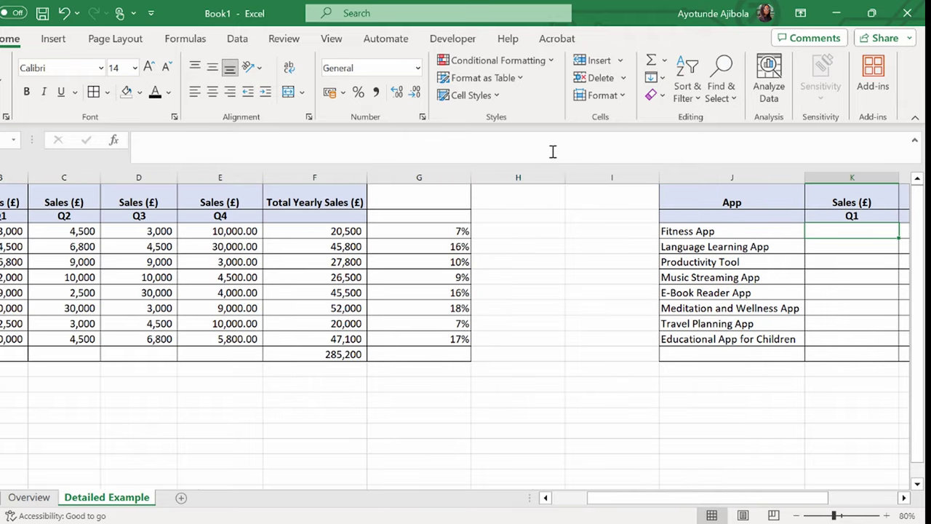
pyautogui.write('=')
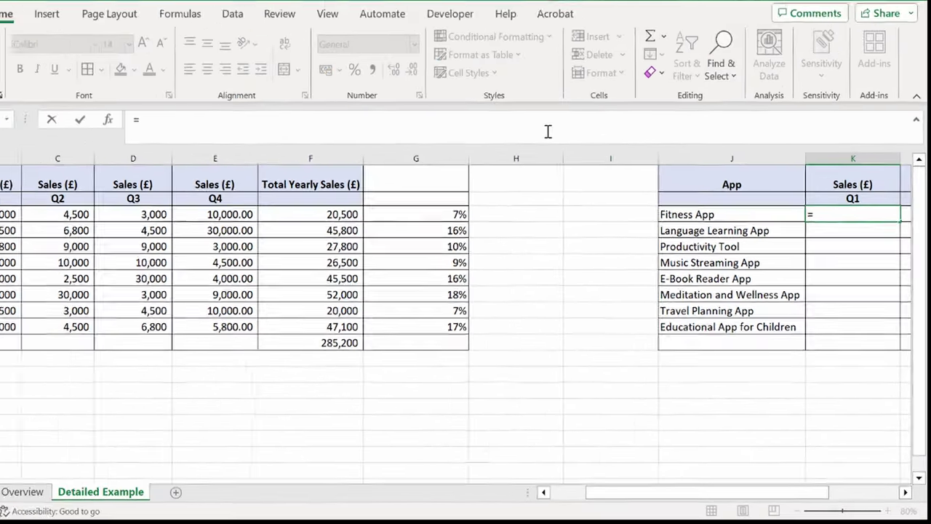
pyautogui.click(7, 214)
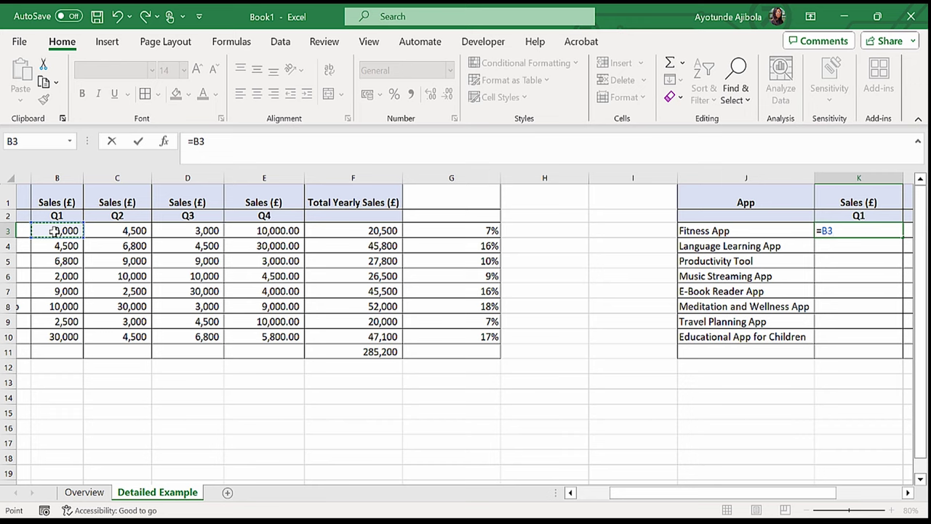
pyautogui.write('/')
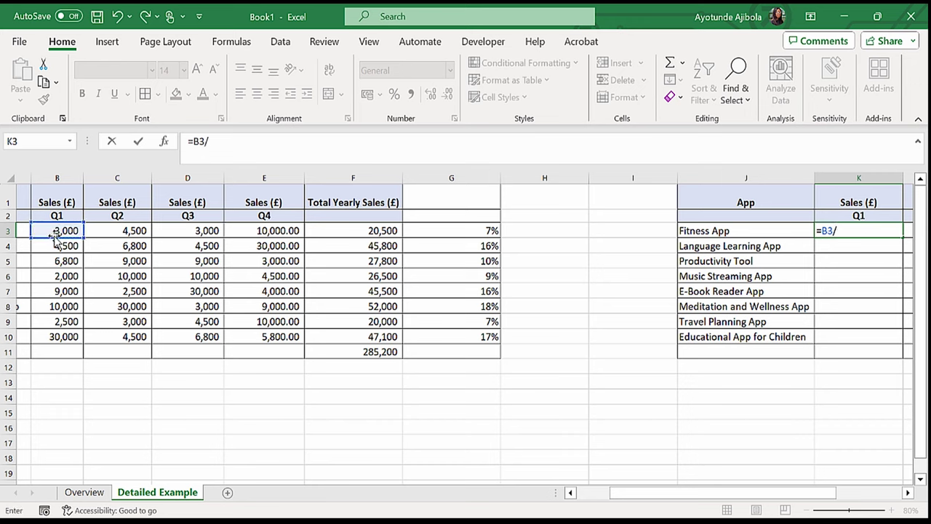
pyautogui.click(386, 231)
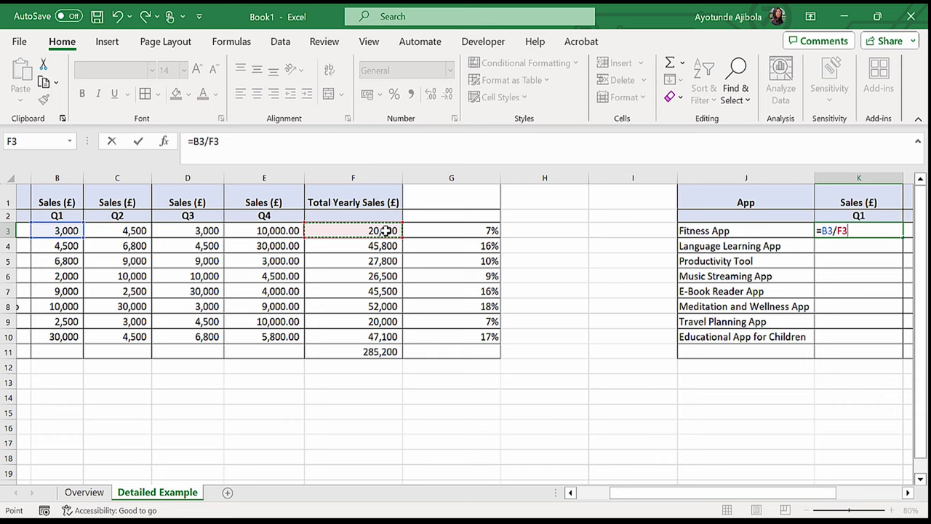
pyautogui.hotkey('ctrl', 'Return')
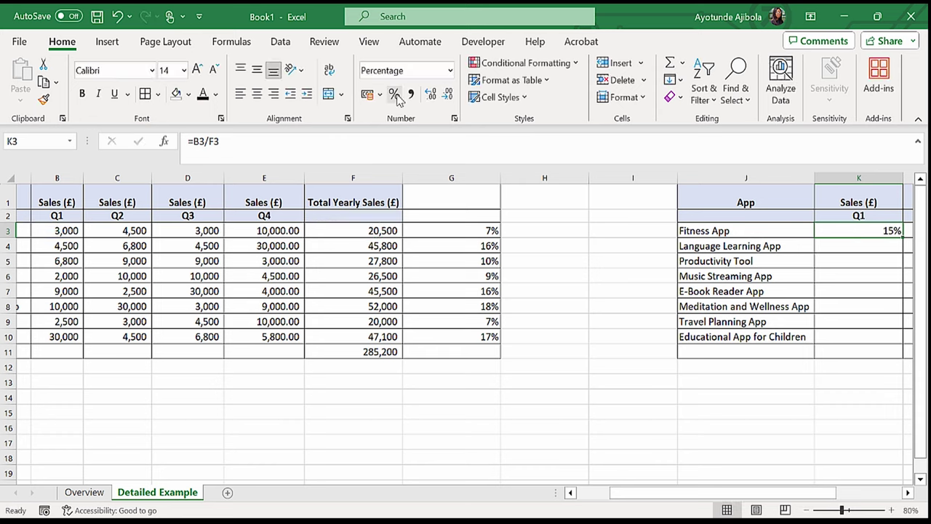
pyautogui.hscroll(3, 553, 233)
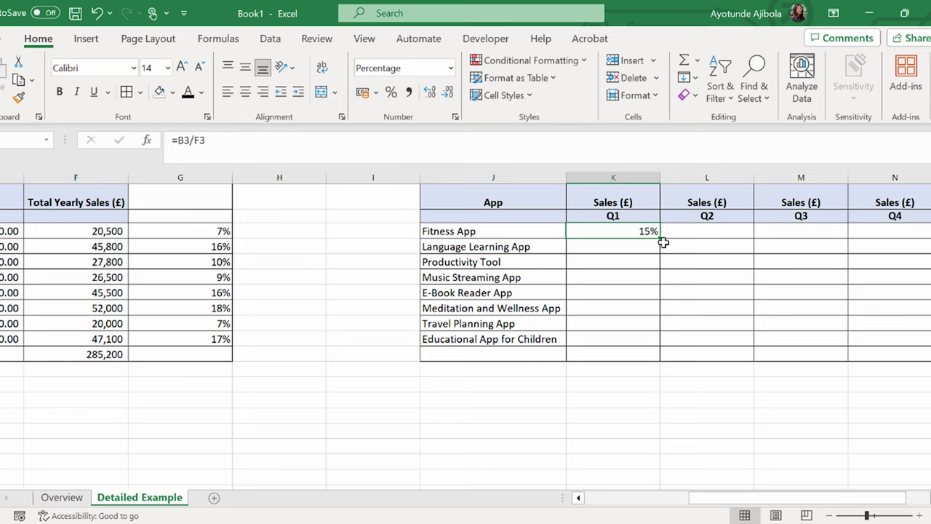
pyautogui.moveTo(660, 239); pyautogui.dragTo(909, 239)
# - Inspect the copied Q2 formula in L3, =C3/G3, which wrongly divides by column G (6260488%)
pyautogui.doubleClick(694, 230)
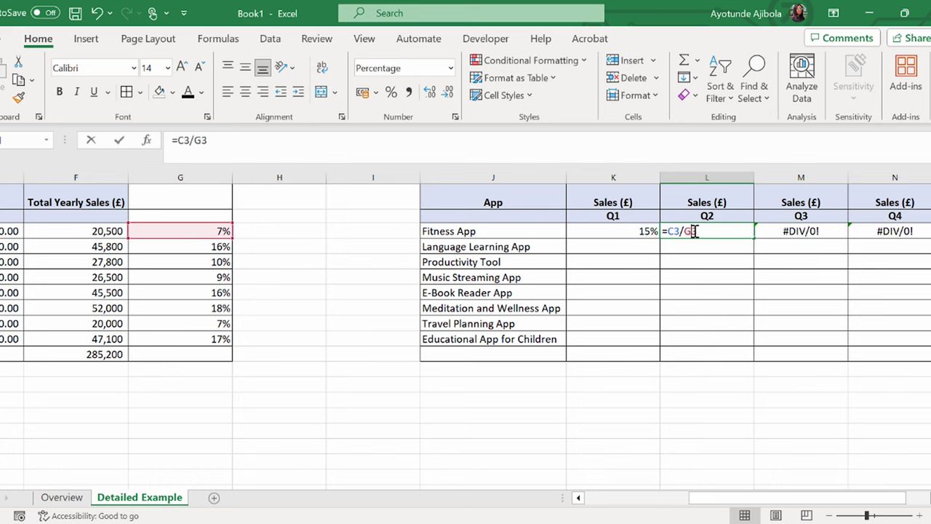
pyautogui.hscroll(-3, 697, 477)
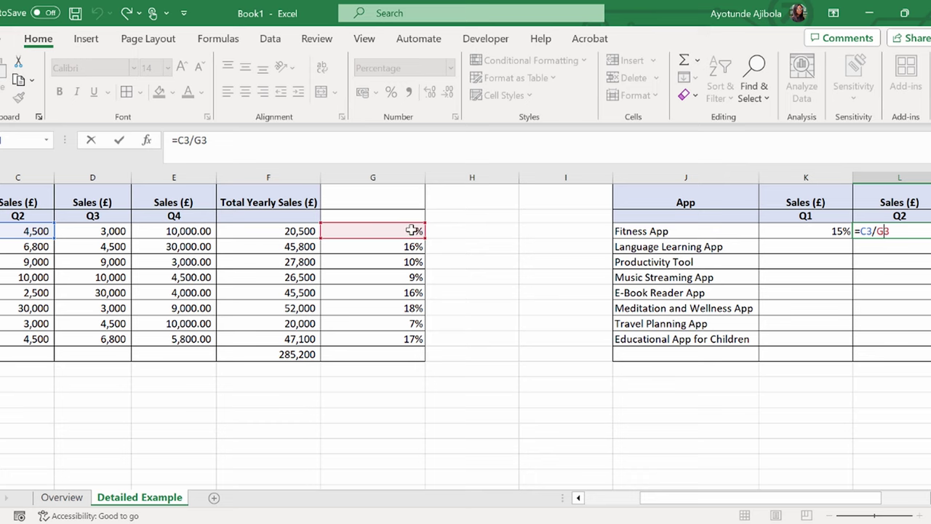
pyautogui.hscroll(3, 800, 385)
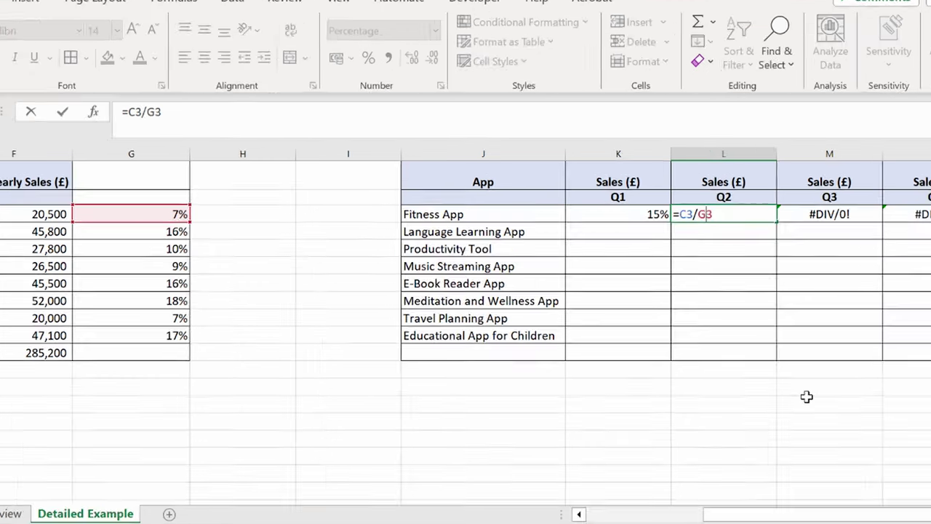
pyautogui.click(604, 217)
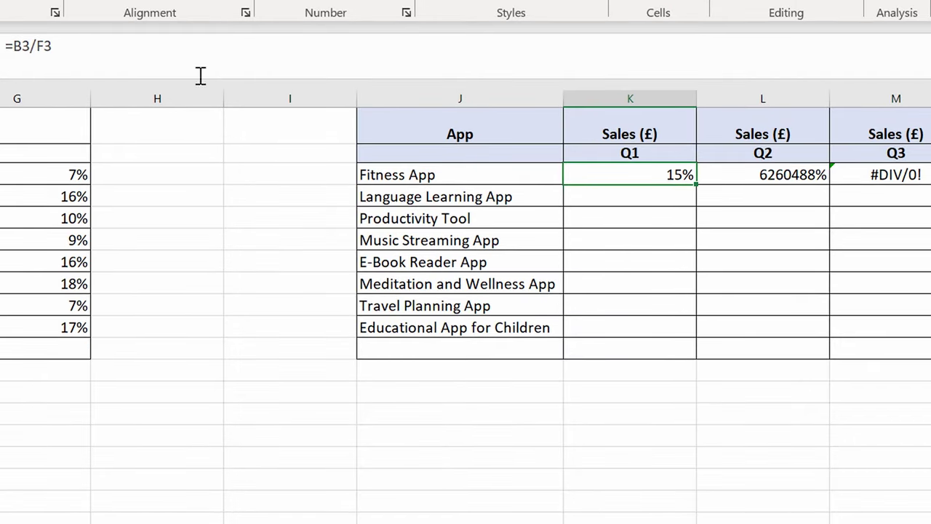
# - Lock K3 to the yearly total as =B3/$F$3 and fill it across to N3
pyautogui.click(45, 46)
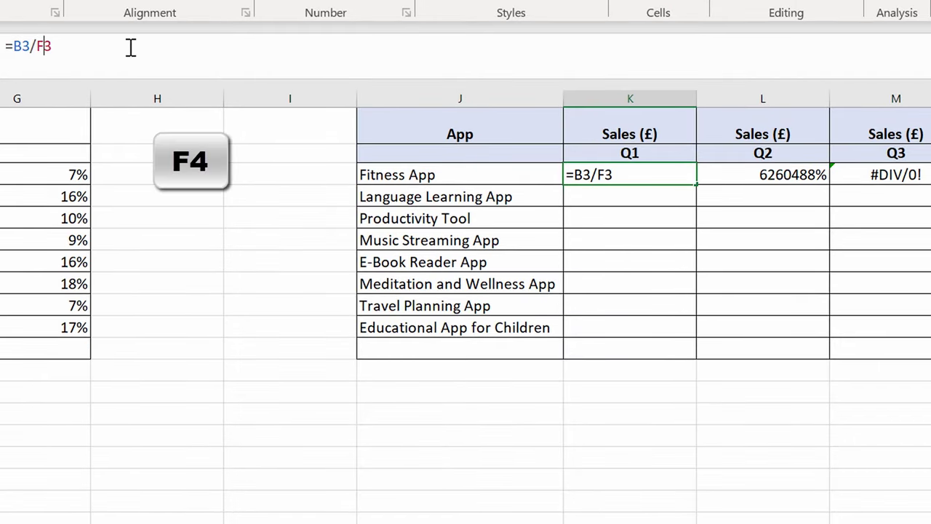
pyautogui.press('F4')
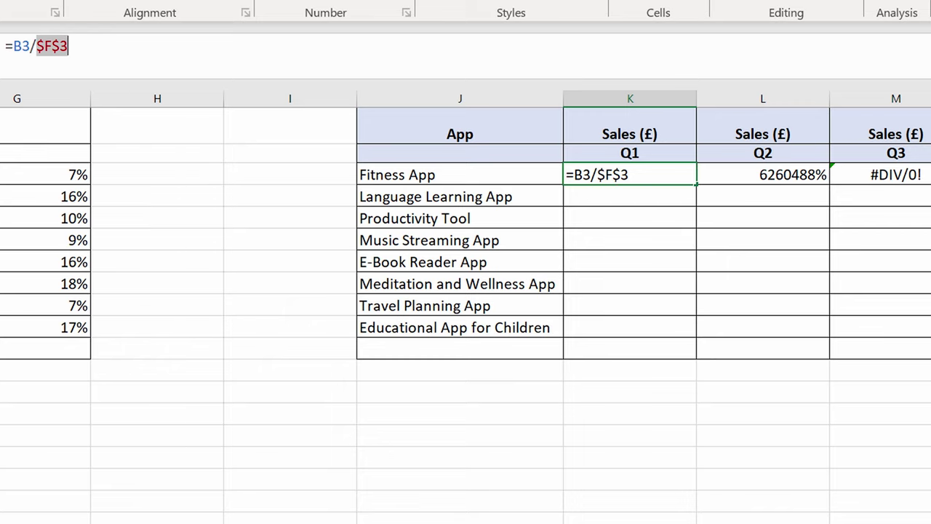
pyautogui.hotkey('ctrl', 'Return')
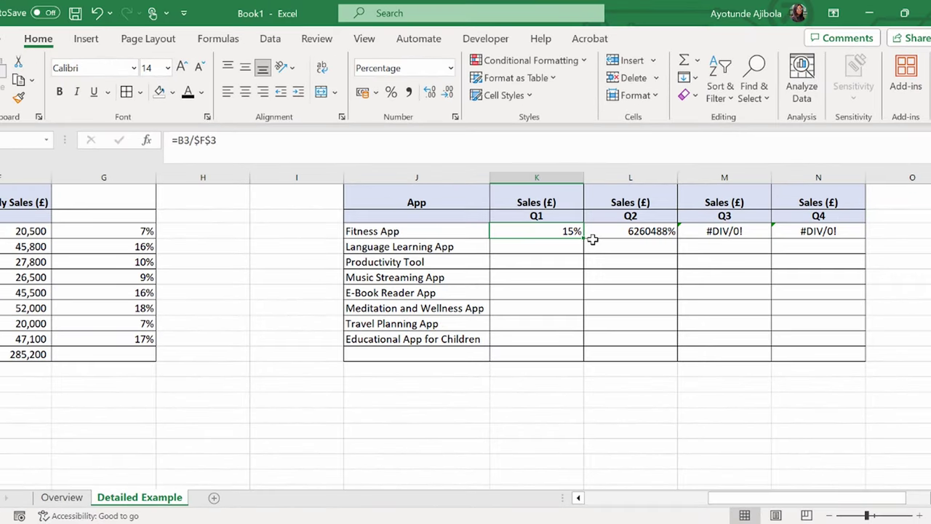
pyautogui.moveTo(675, 242); pyautogui.dragTo(825, 240)
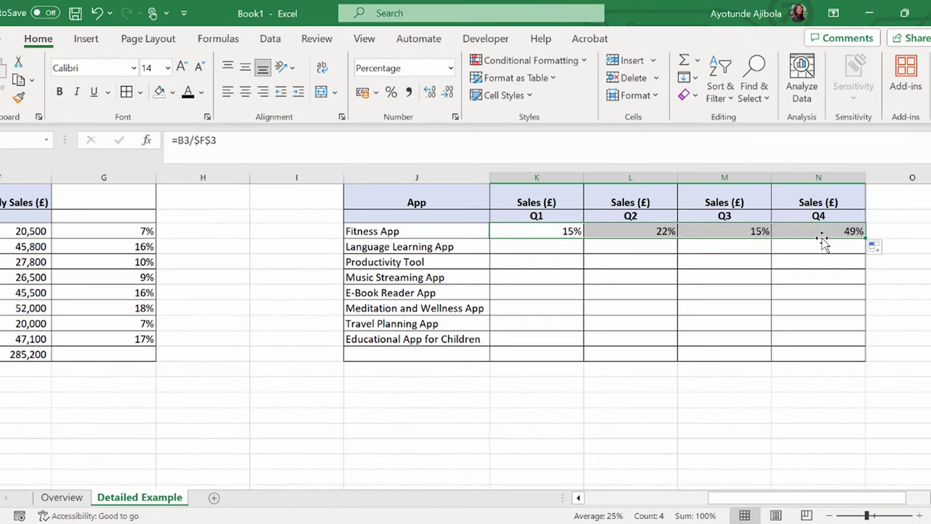
pyautogui.click(764, 276)
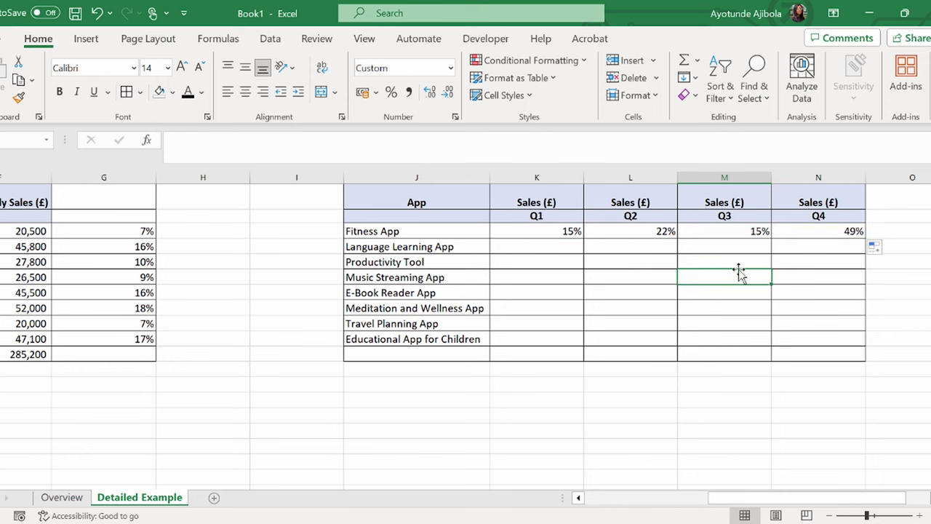
# - Check the refilled Fitness App Q2 share formula's references
pyautogui.click(632, 230)
pyautogui.doubleClick(632, 230)
pyautogui.hscroll(-3, 705, 486)
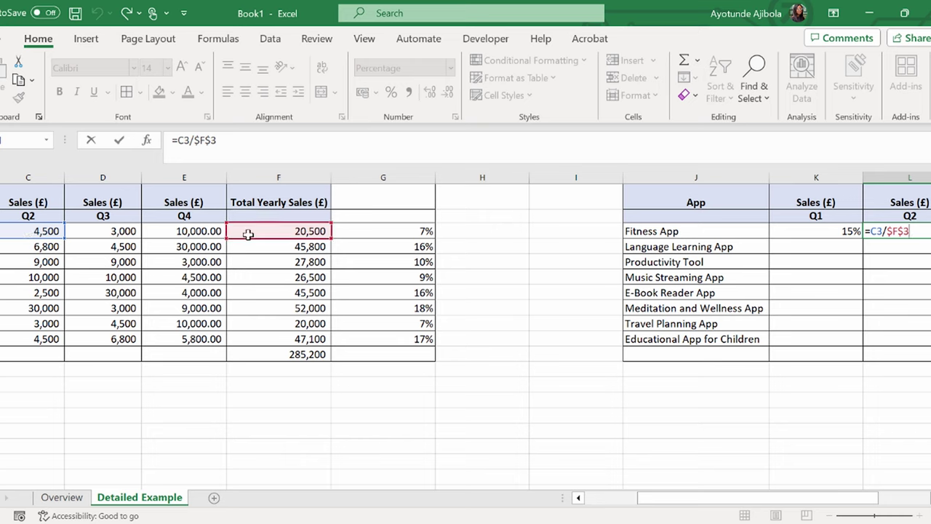
# - Copy the Fitness App quarter shares in K3:N3
pyautogui.press('Return')
pyautogui.hscroll(3, 358, 249)
pyautogui.moveTo(579, 232); pyautogui.dragTo(848, 232)
pyautogui.hotkey('ctrl', 'c')
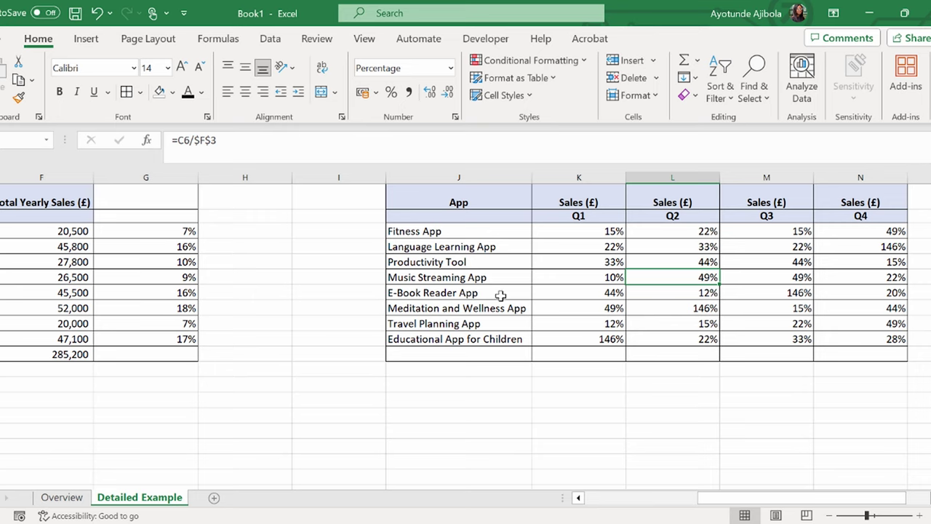
# - Paste the shares down to the other apps and inspect K4's formula =B4/$F$3
pyautogui.moveTo(582, 246); pyautogui.dragTo(883, 249)
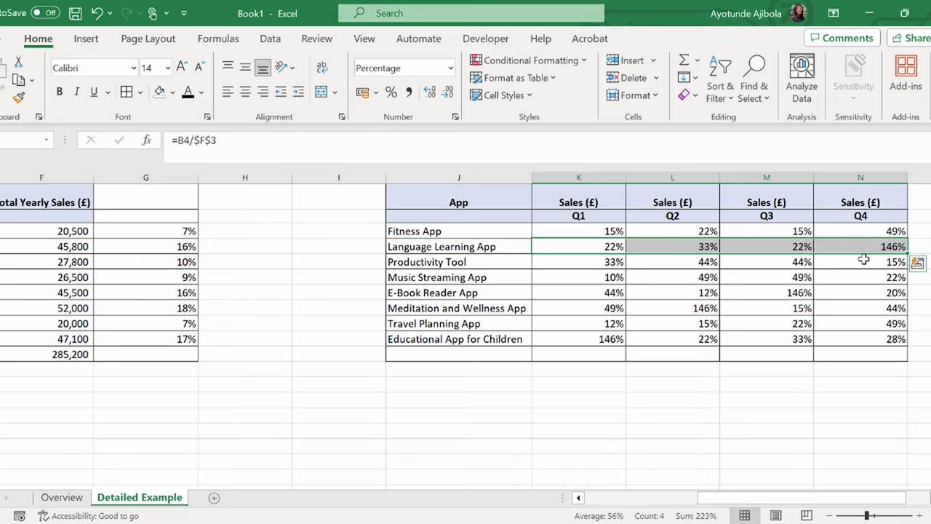
pyautogui.doubleClick(597, 246)
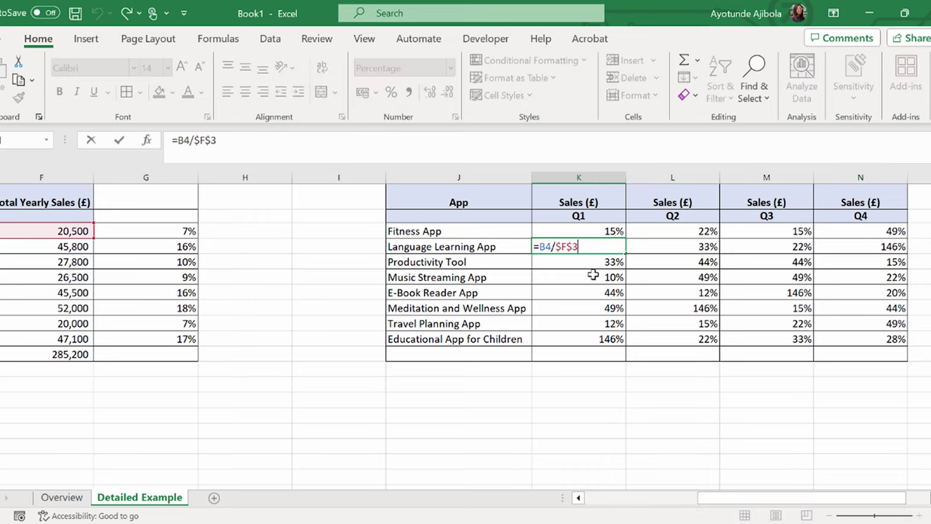
pyautogui.click(664, 499)
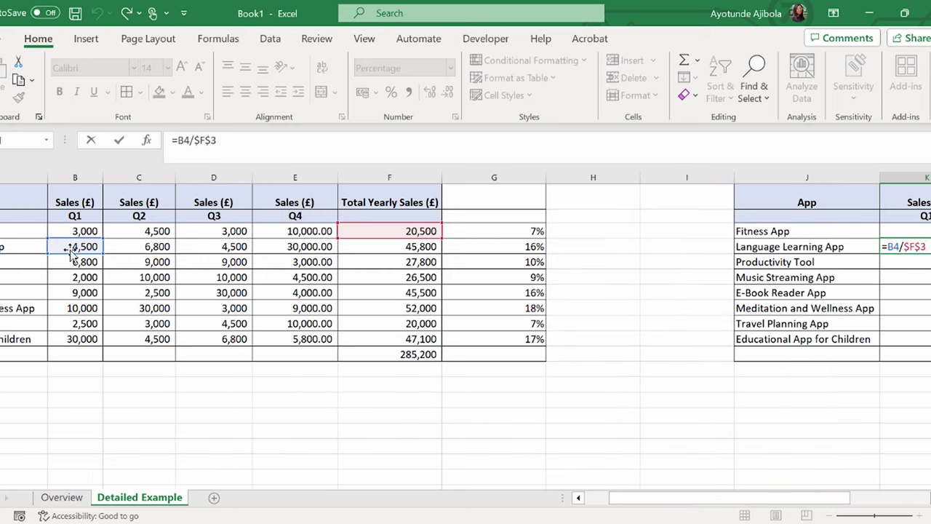
pyautogui.hscroll(-2, 75, 246)
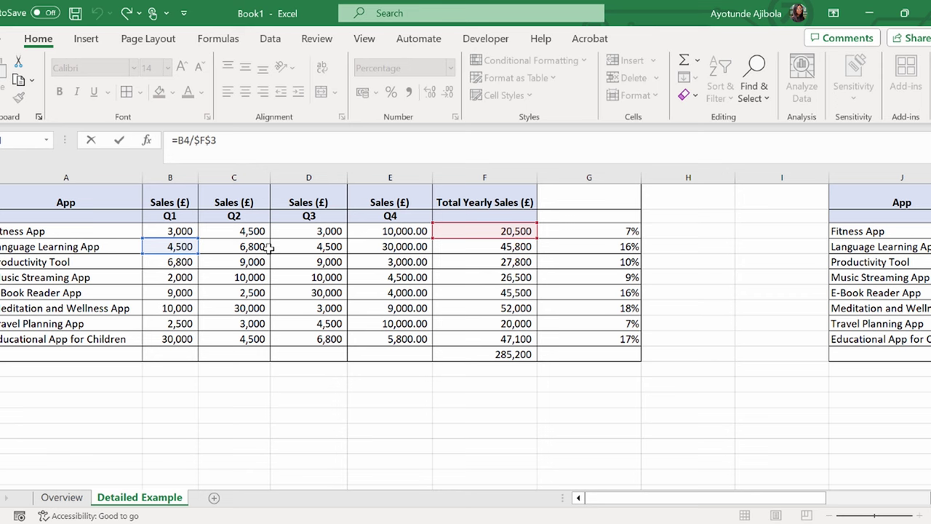
pyautogui.press('Return')
# - Change K3 to the mixed reference =B3/$F3 and fill it across to N3 and down to row 10
pyautogui.click(625, 230)
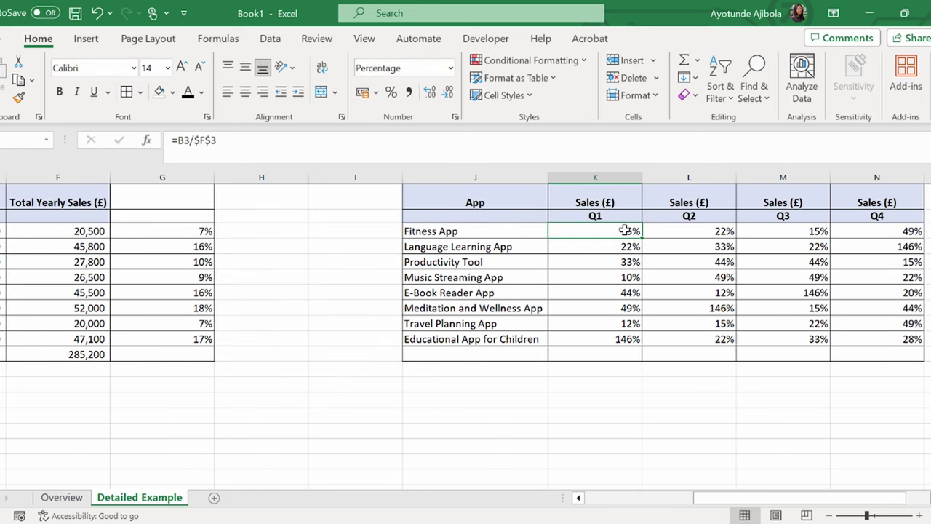
pyautogui.doubleClick(626, 230)
pyautogui.moveTo(728, 498); pyautogui.dragTo(647, 499)
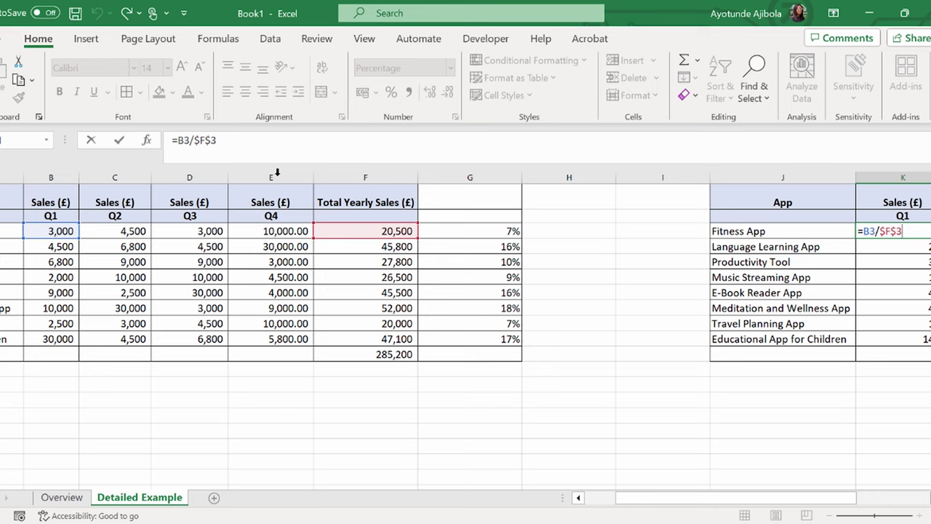
pyautogui.press('Escape')
pyautogui.moveTo(717, 499); pyautogui.dragTo(851, 499)
pyautogui.moveTo(660, 238); pyautogui.dragTo(876, 349)
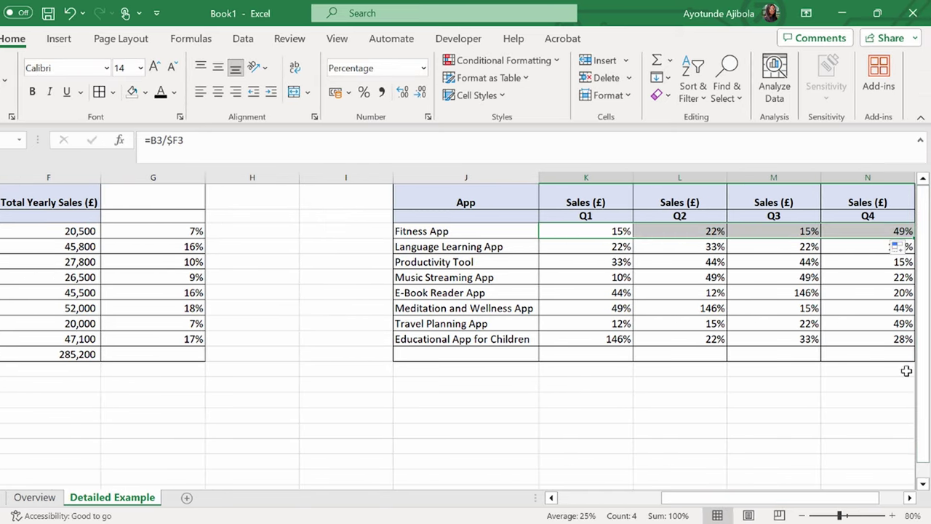
pyautogui.hscroll(1, 920, 502)
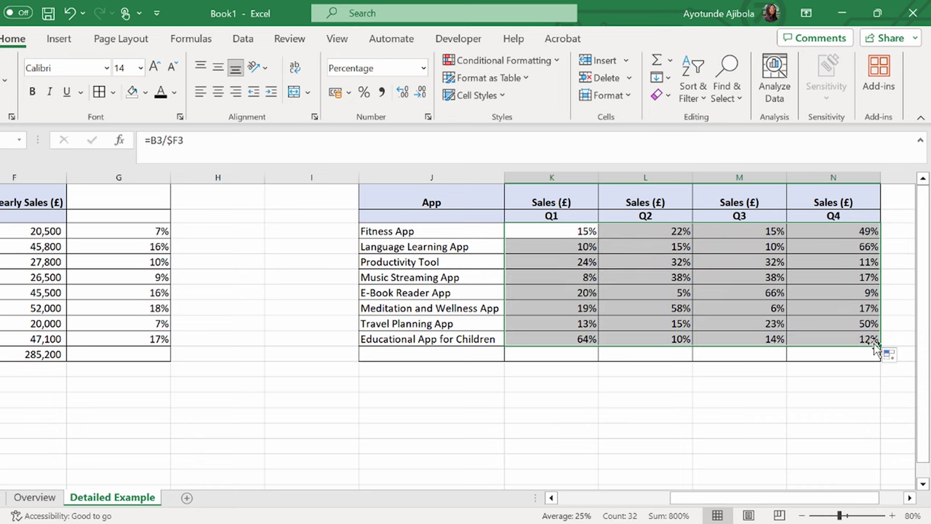
pyautogui.click(872, 341)
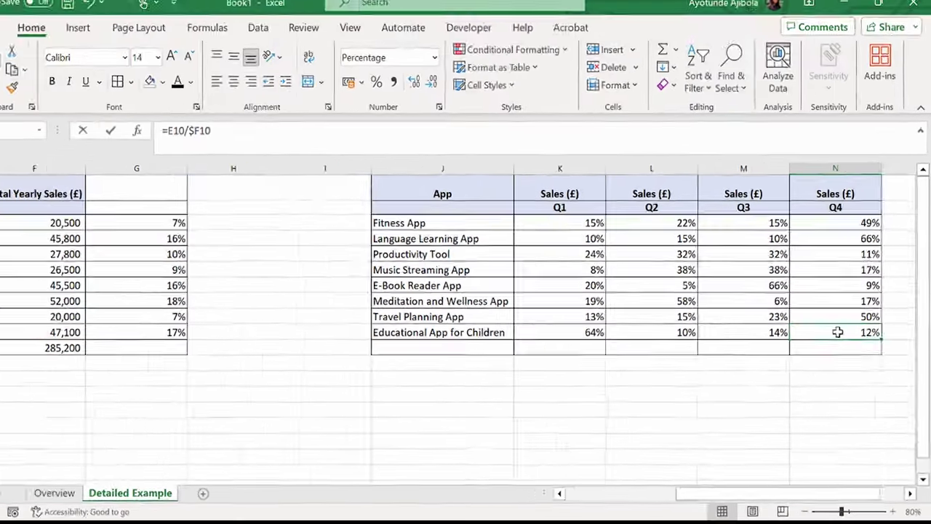
pyautogui.doubleClick(837, 339)
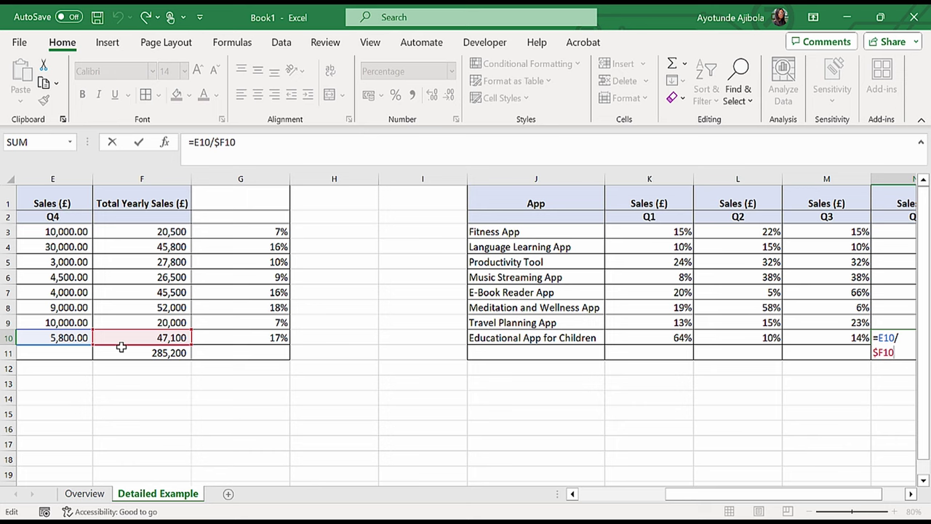
pyautogui.press('Return')
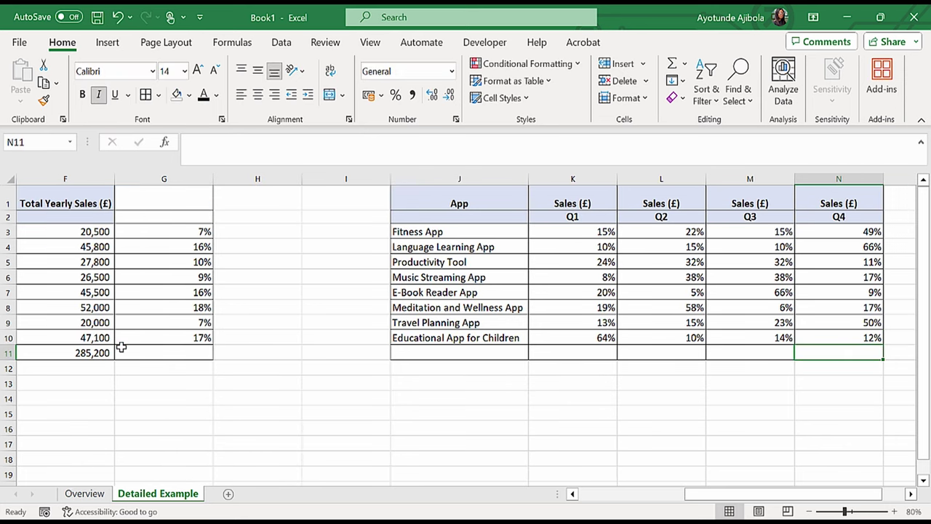